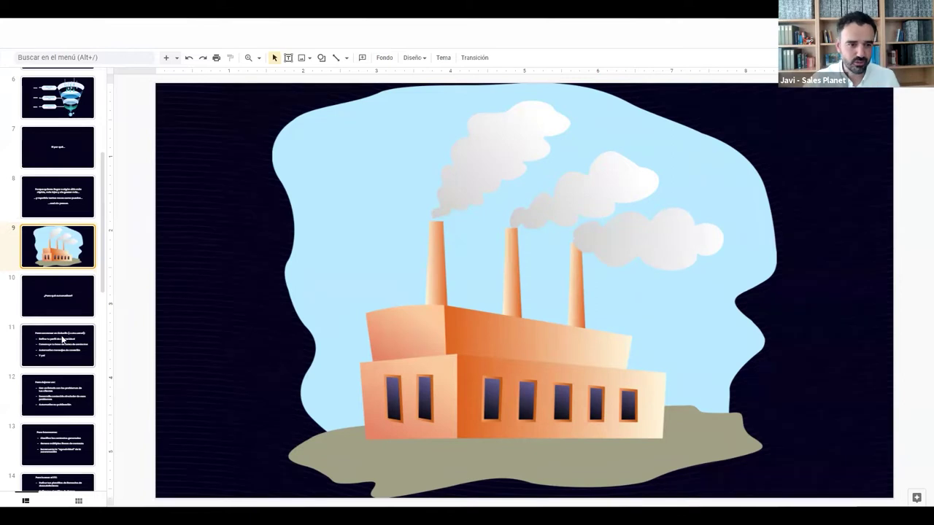
Display the slide "¿Para qué automatizar?" and continue to "Para conversar en Linkedin (u otro canal)"
click(61, 305)
scroll(60, 306, down, 2)
click(48, 189)
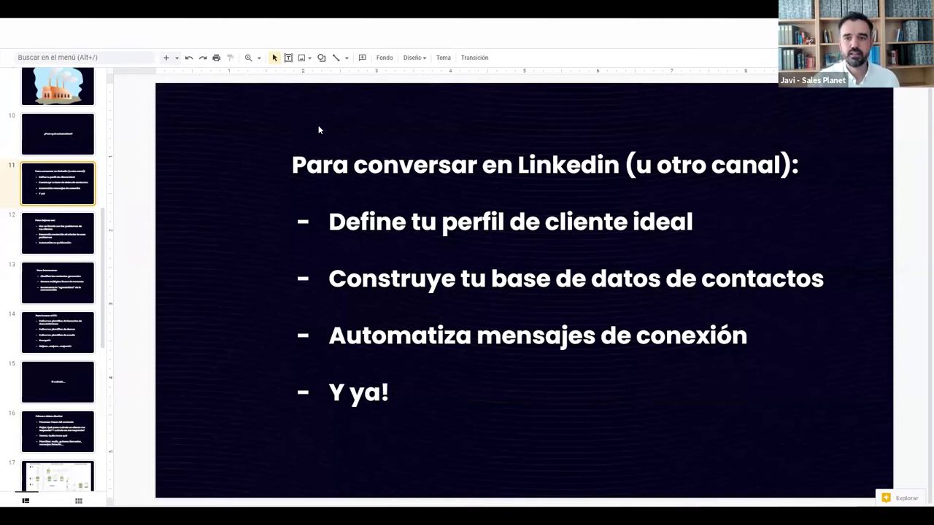
Switch to Sales Planet and try to sign in with a saved account's e-mail and password, enabling Remember me
key(alt+Tab)
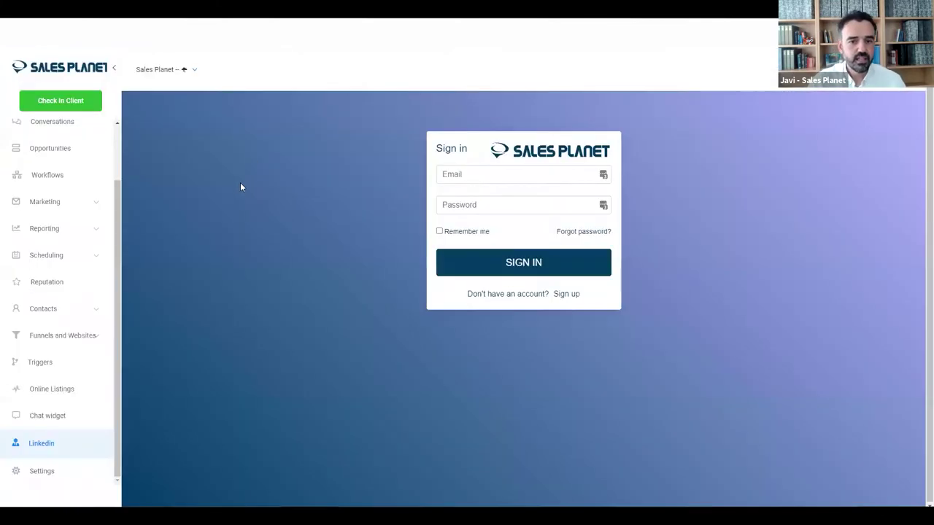
click(492, 173)
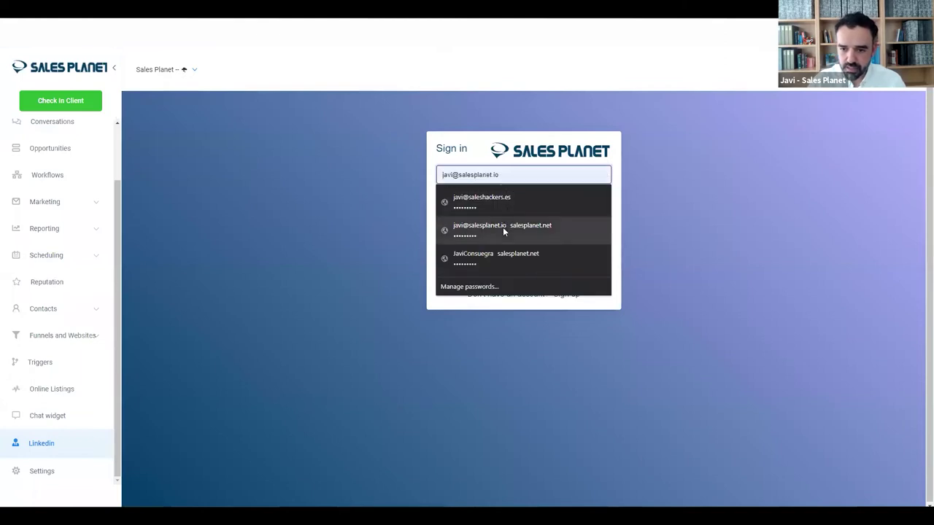
click(502, 227)
click(439, 232)
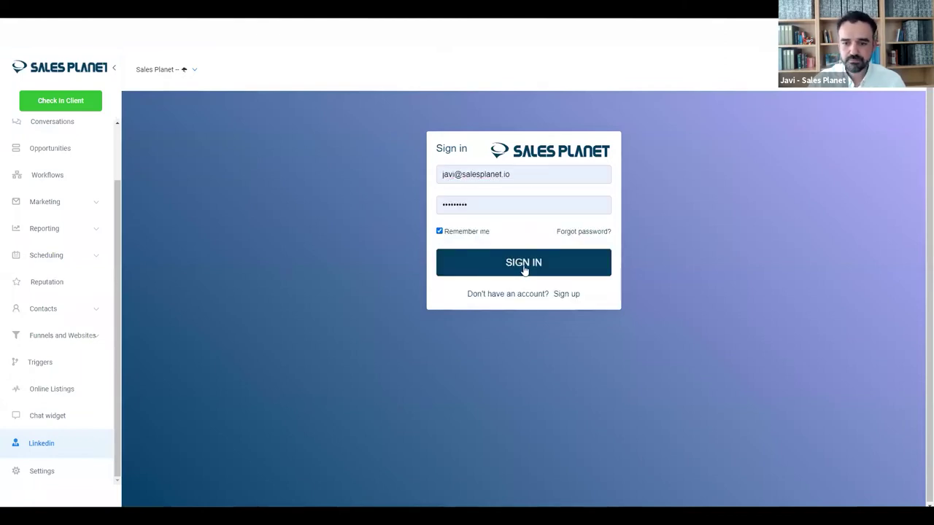
click(523, 267)
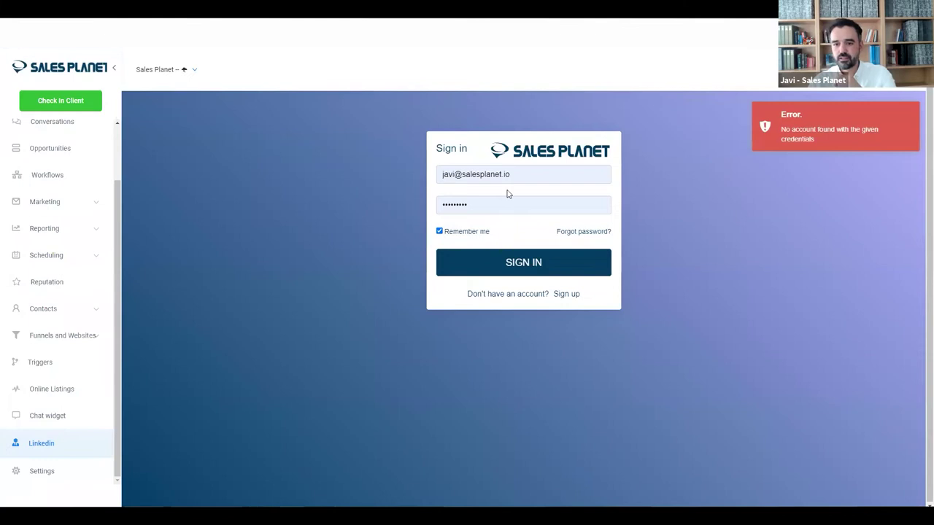
Re-enter the account e-mail and password and sign in to the LinkedIn automation dashboard
click(510, 178)
click(496, 212)
click(494, 271)
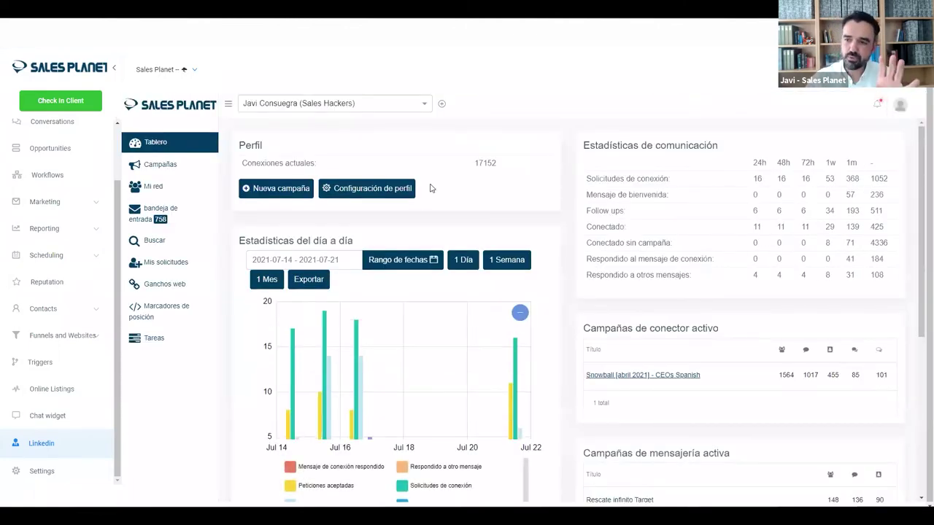
click(842, 127)
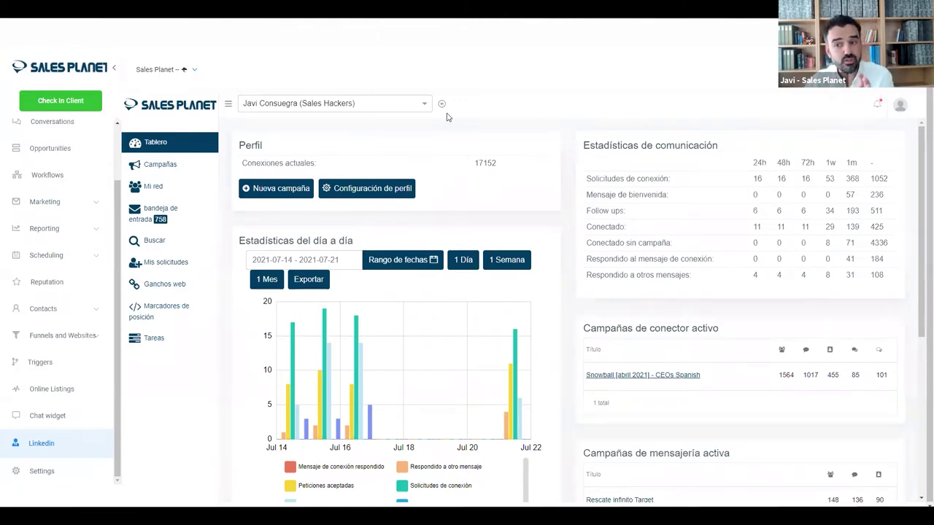
Open the contact searches and examine the occupations, companies, statuses and tags in the "CEOs prueba" results
click(149, 307)
click(154, 240)
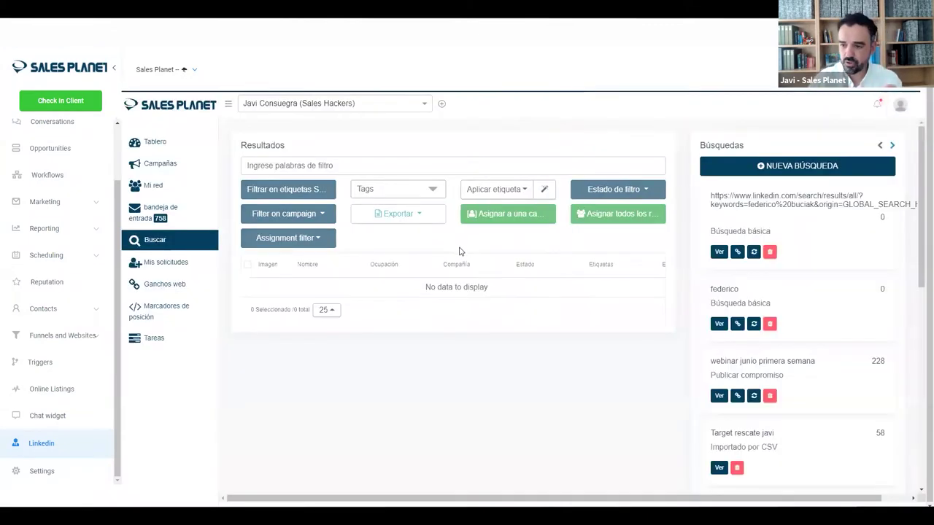
scroll(716, 260, down, 2)
scroll(716, 260, down, 1)
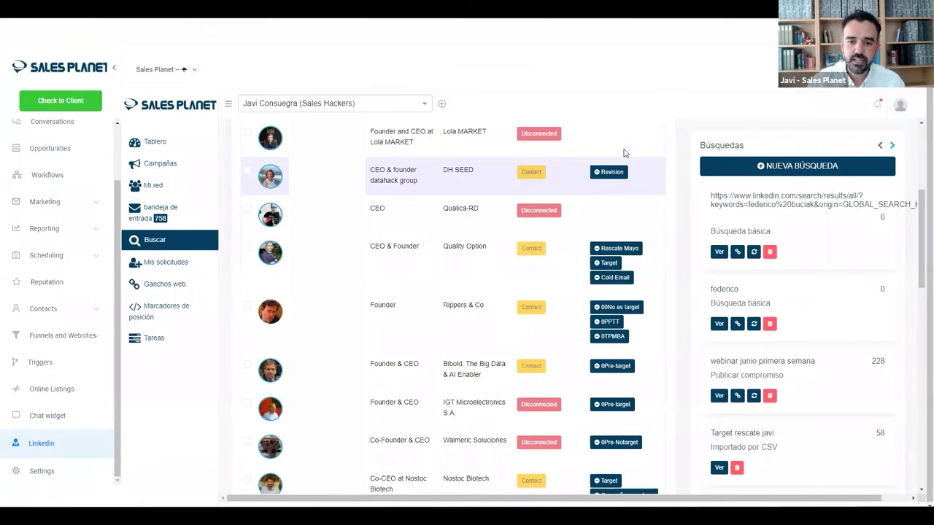
click(399, 206)
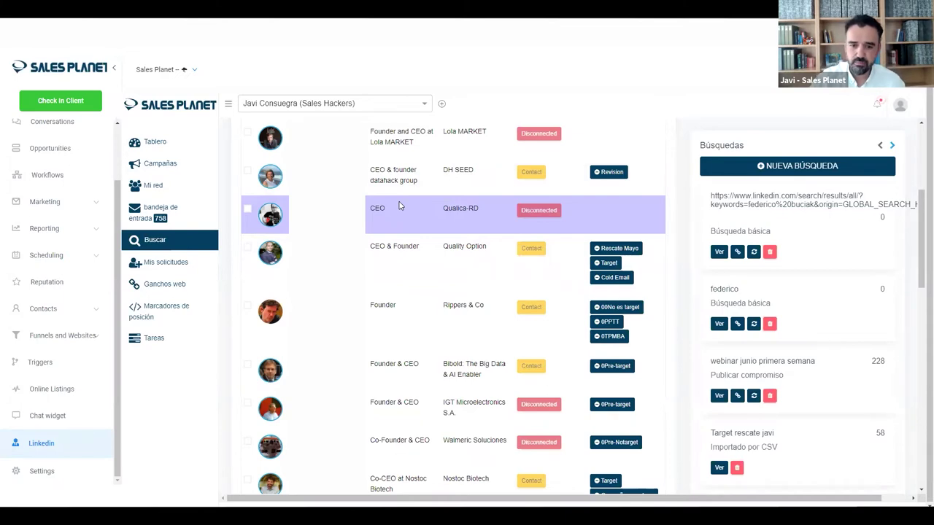
scroll(400, 207, down, 1)
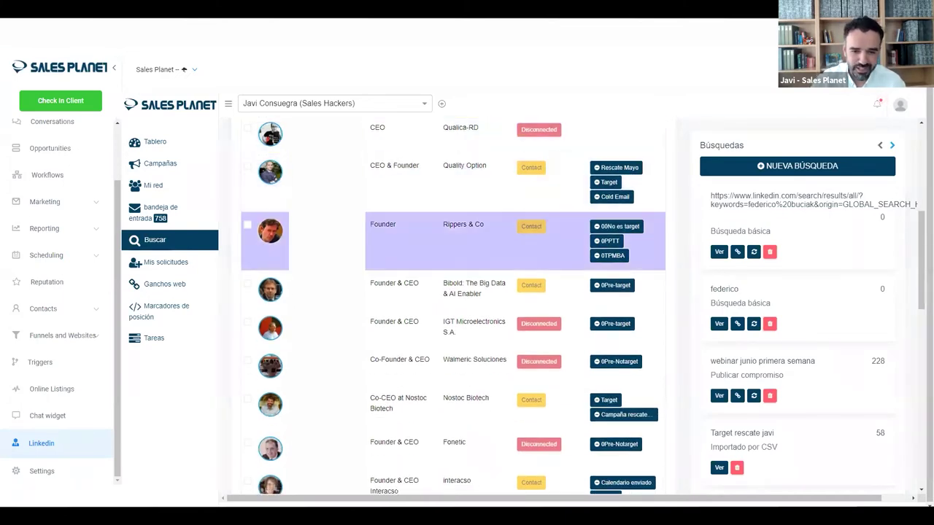
scroll(392, 294, down, 1)
scroll(391, 295, down, 4)
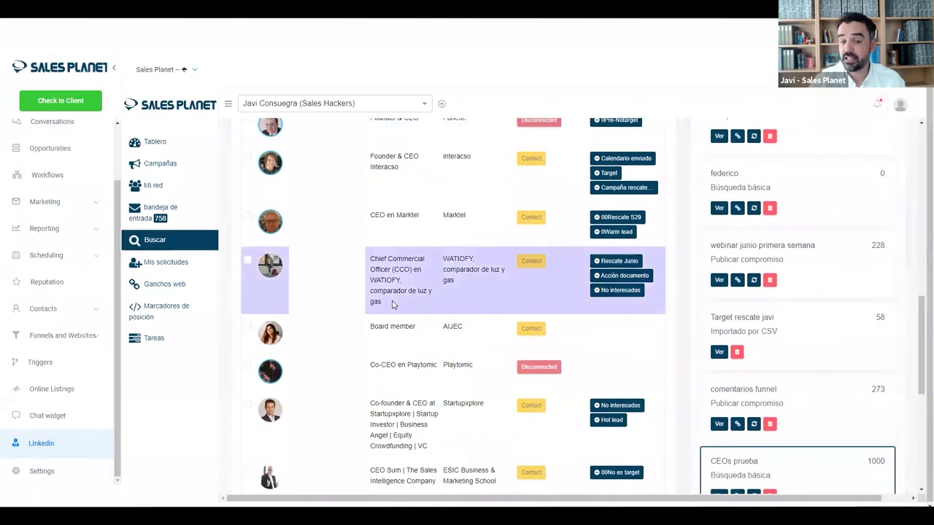
scroll(392, 306, down, 2)
scroll(392, 305, down, 1)
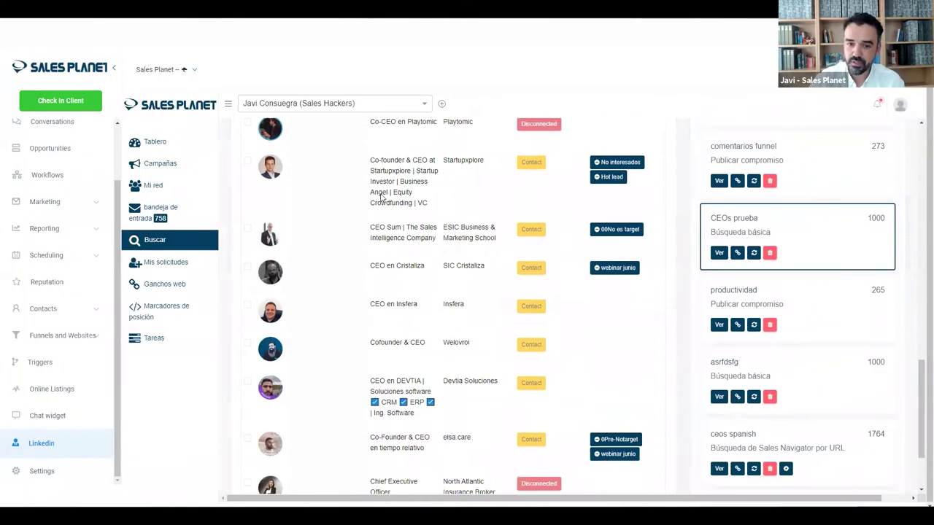
scroll(372, 214, down, 1)
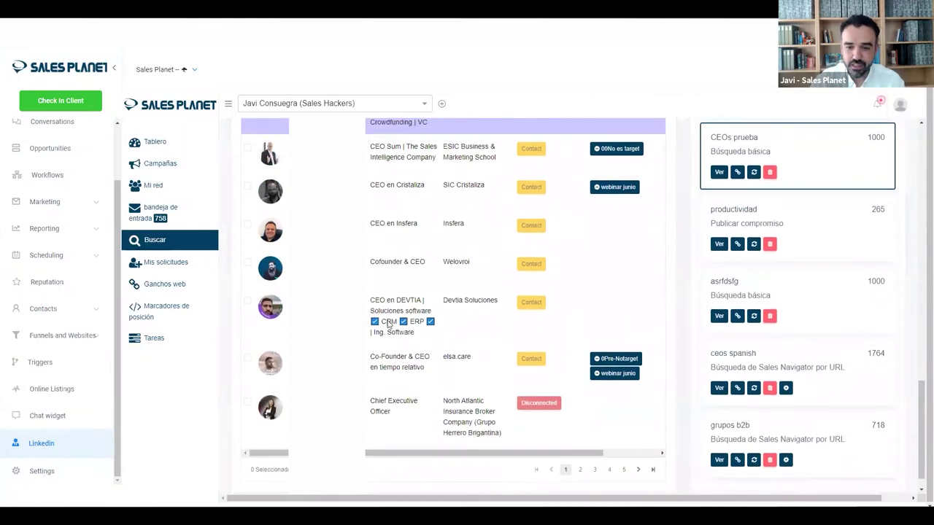
scroll(392, 360, up, 6)
scroll(391, 360, up, 5)
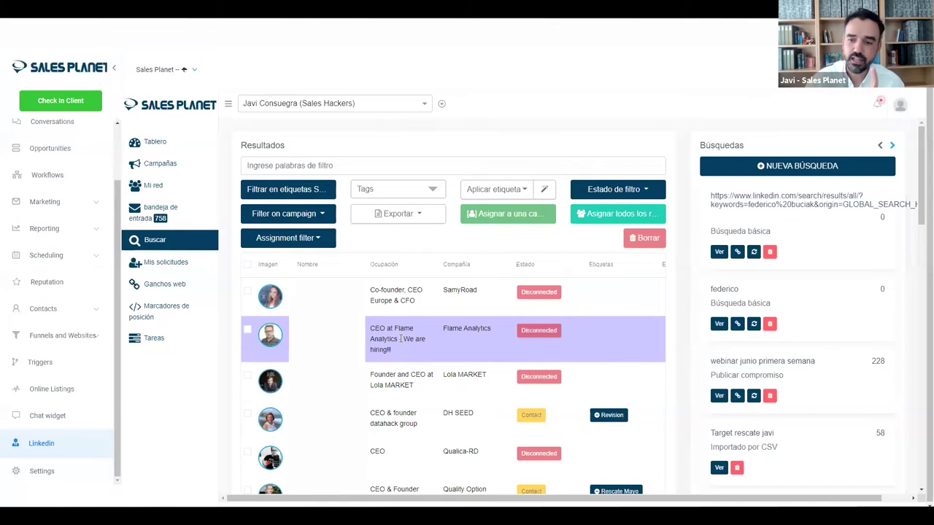
View the campaigns to which all search results can be assigned, and close the assignment dialog without choosing one
click(581, 222)
click(334, 207)
click(340, 167)
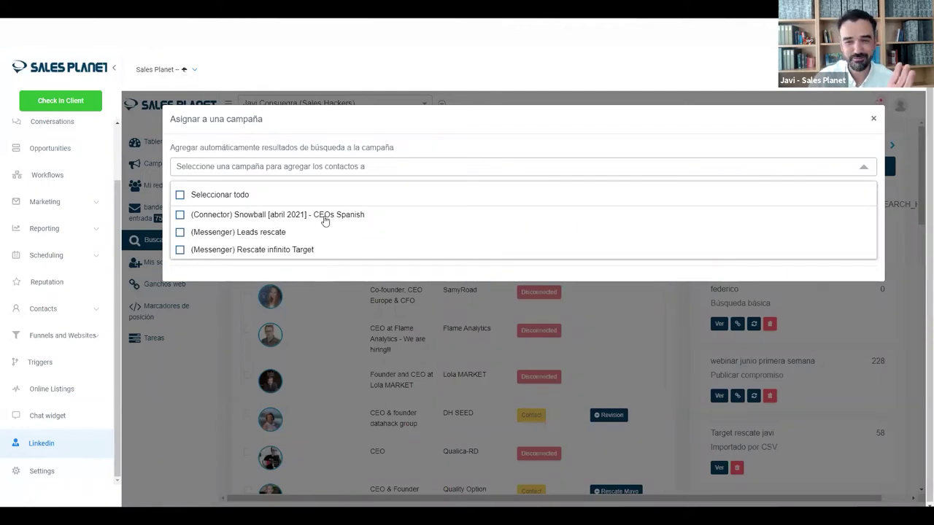
click(286, 307)
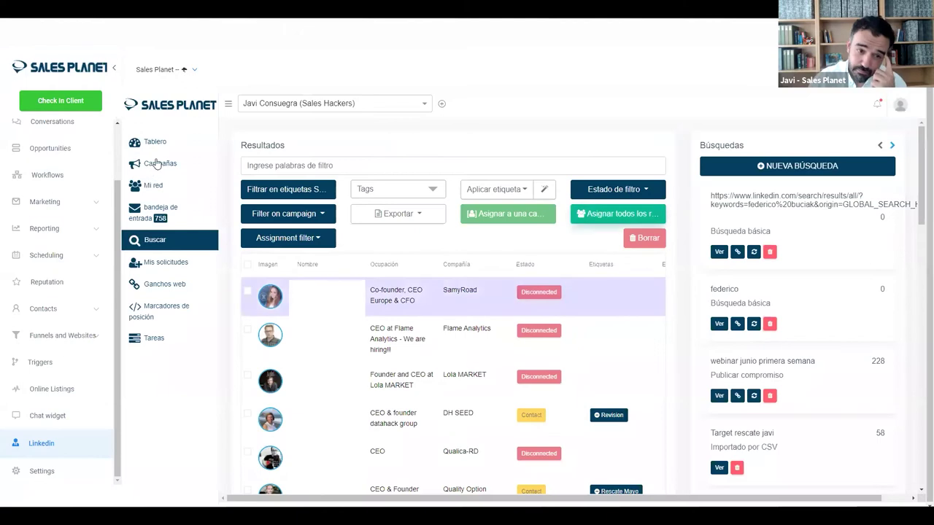
Open the "Snowball [abril 2021] - CEOs Spanish" campaign from the campaign list and view its connector message step
click(156, 164)
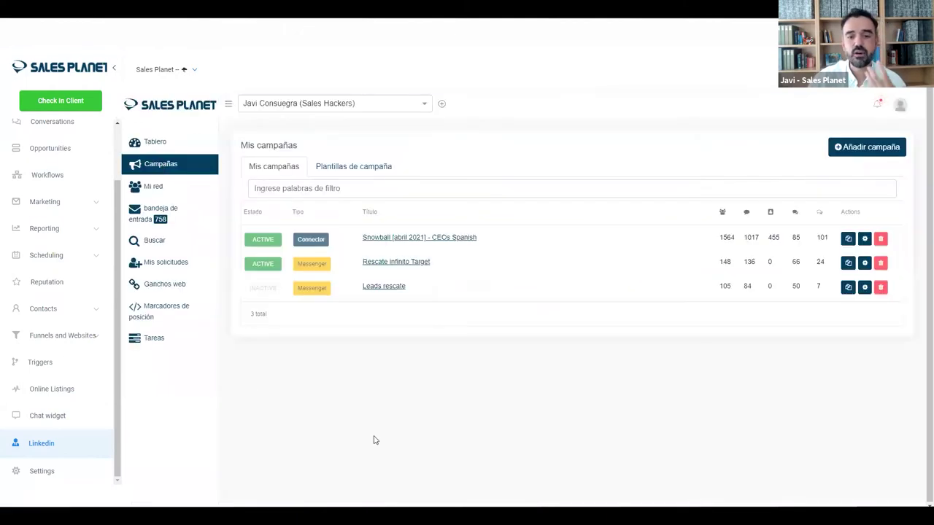
click(394, 238)
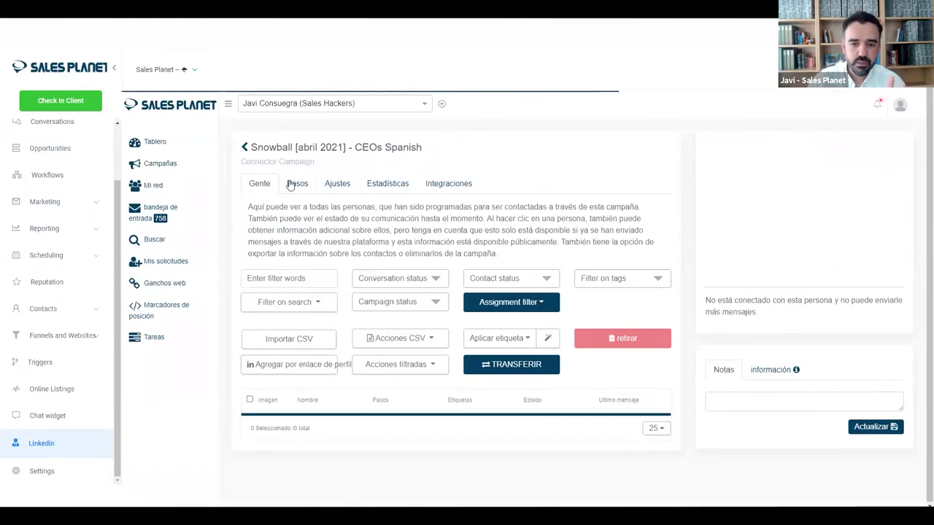
click(296, 184)
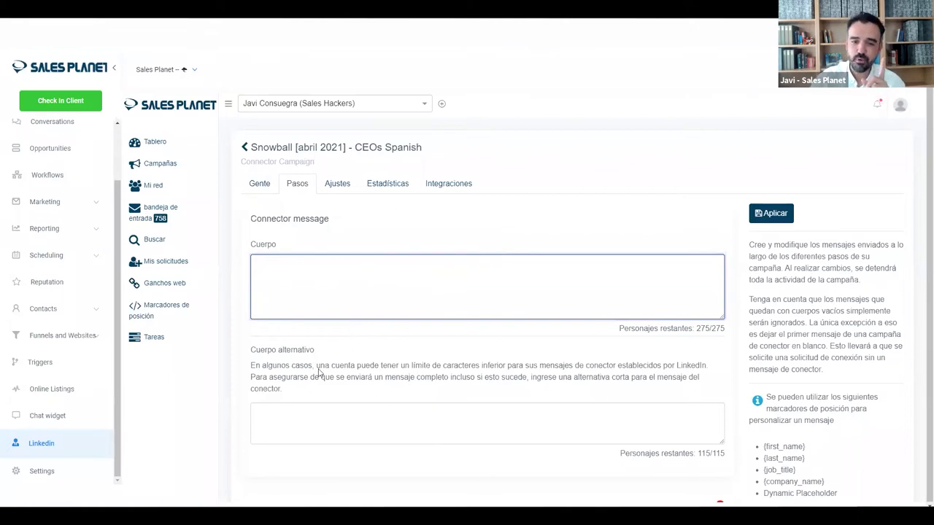
View the Snowball campaign's statistics and highlight the percentage of sent requests that were connected
click(349, 194)
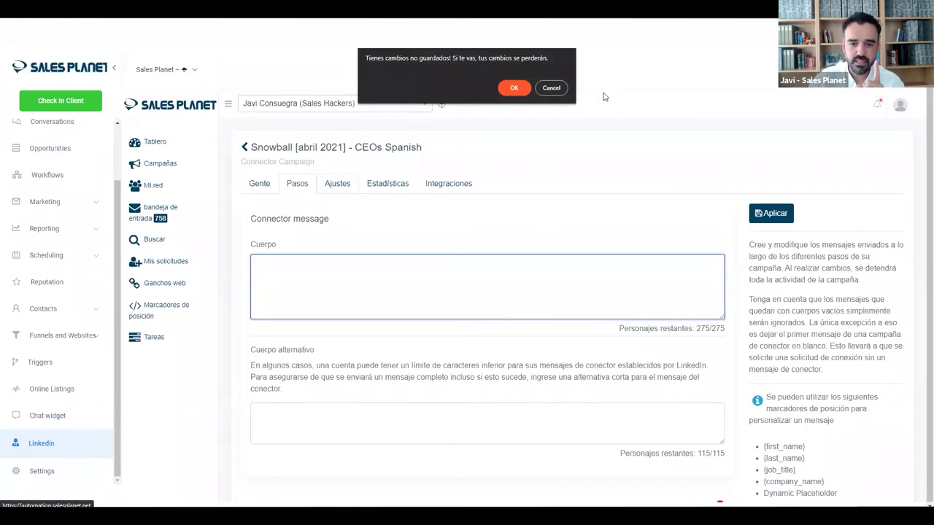
click(392, 187)
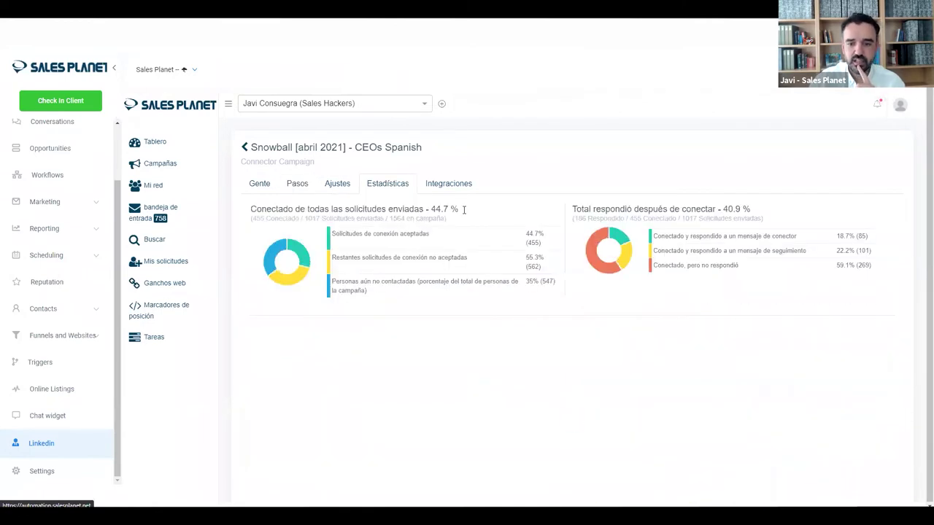
drag(422, 210, 459, 209)
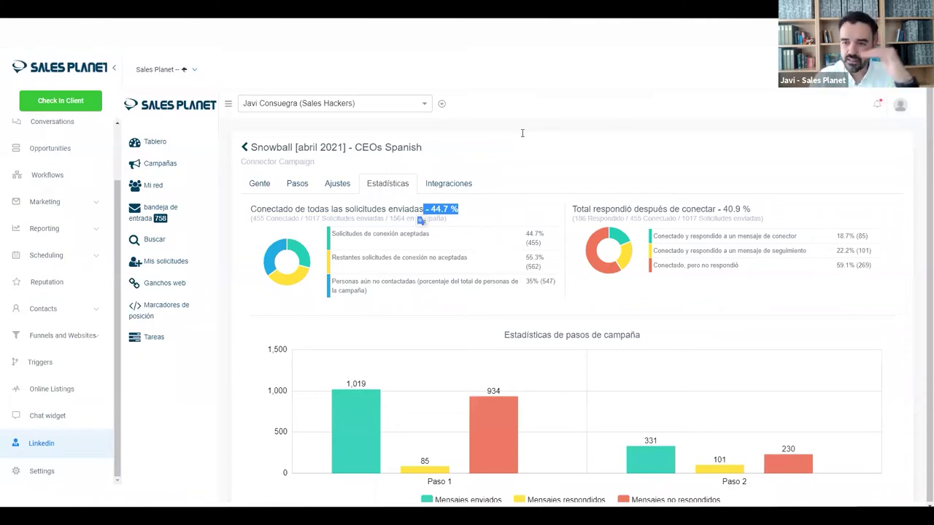
Return to the Snowball campaign's steps and highlight the full body text of follow-up Message 1
click(304, 183)
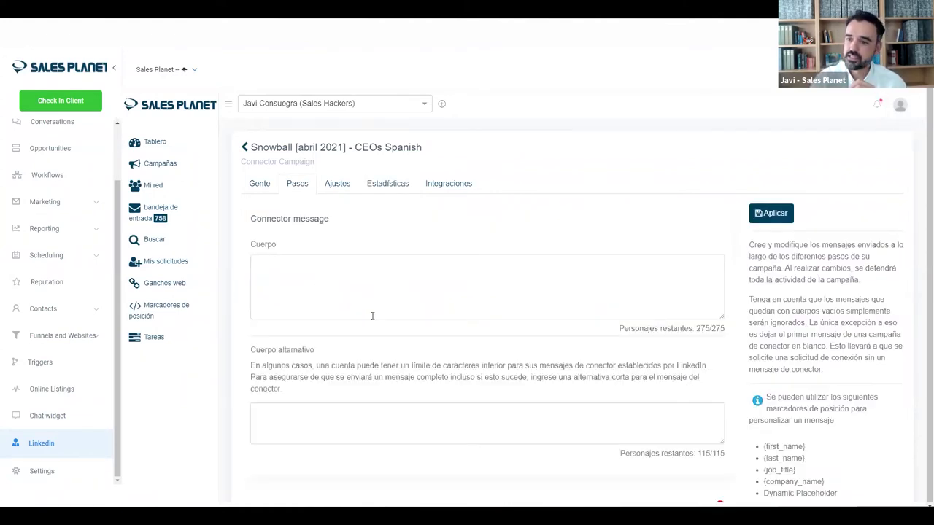
scroll(372, 316, down, 3)
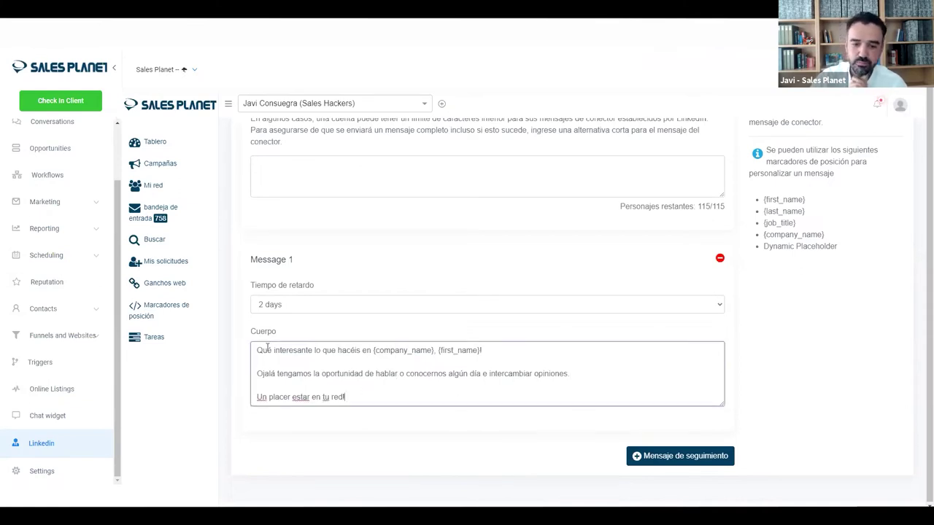
drag(260, 351, 227, 407)
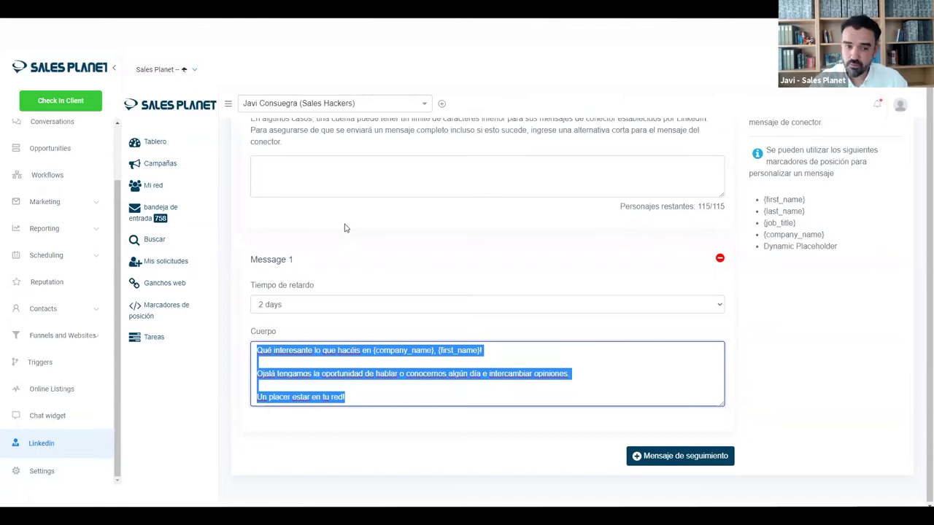
Leave the Snowball campaign without saving and open the message steps of the "Rescate infinito Target" campaign
click(161, 167)
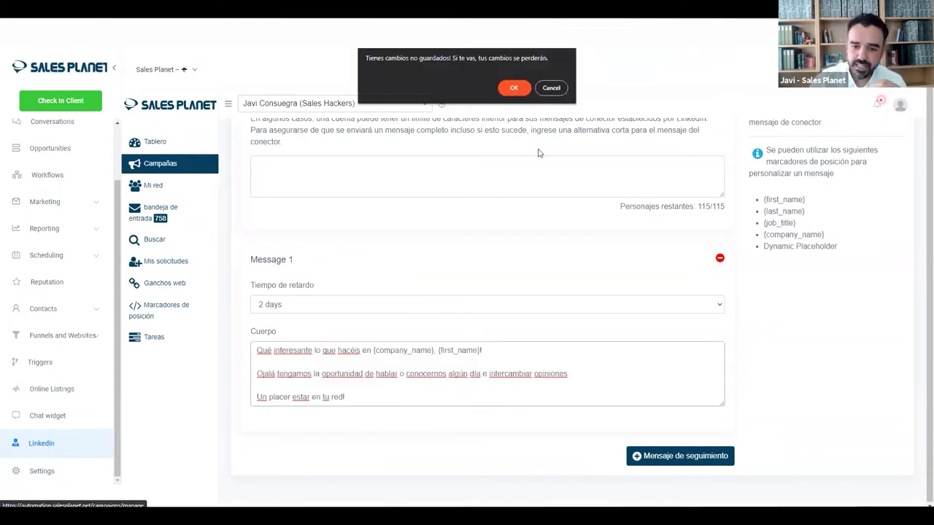
key(Return)
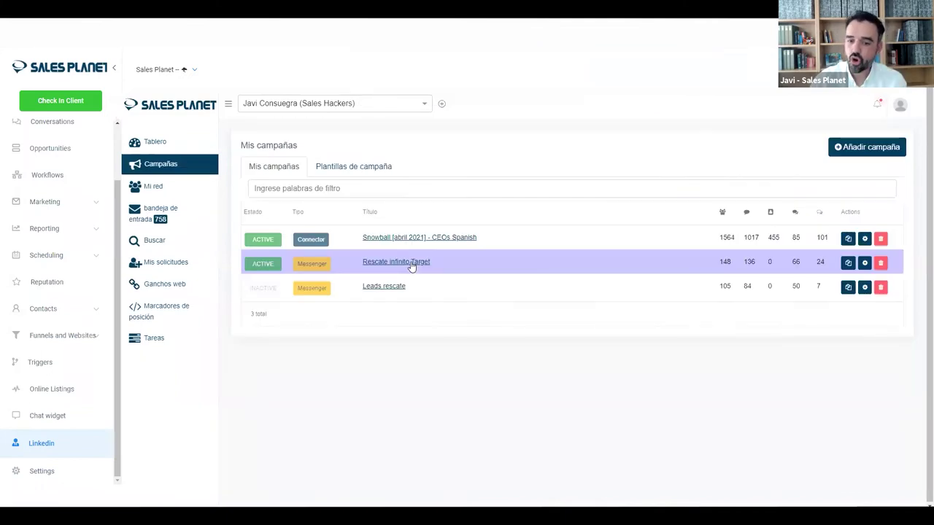
click(412, 264)
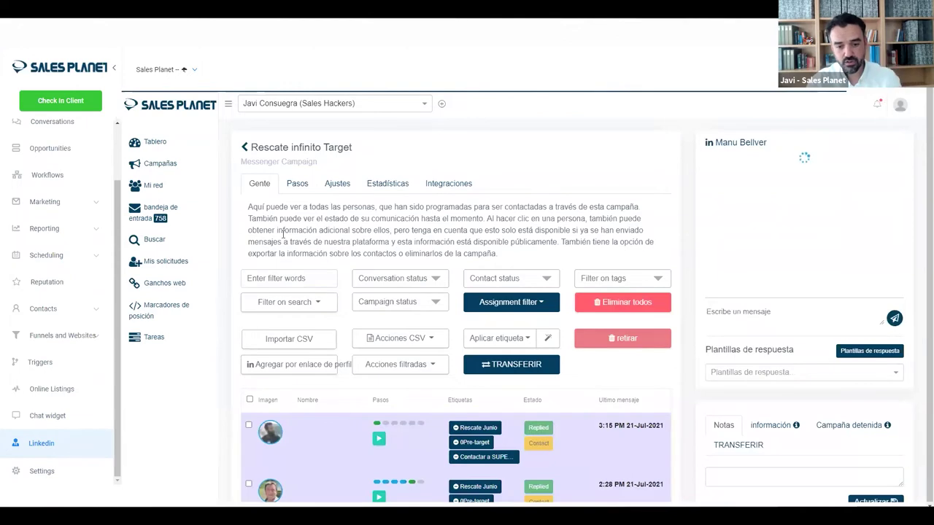
click(299, 185)
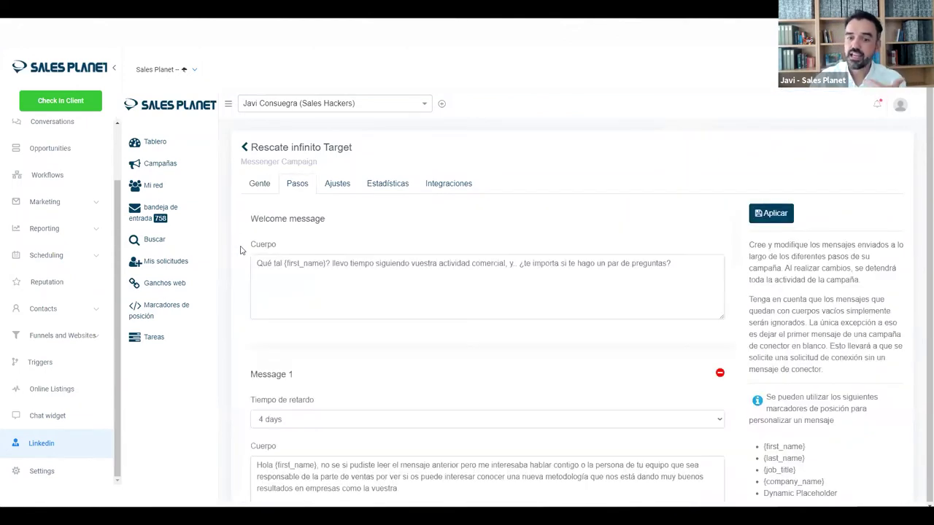
Review the "Rescate infinito Target" message sequence from the welcome message through Message 5, including the delay times
scroll(244, 250, down, 3)
scroll(248, 252, down, 1)
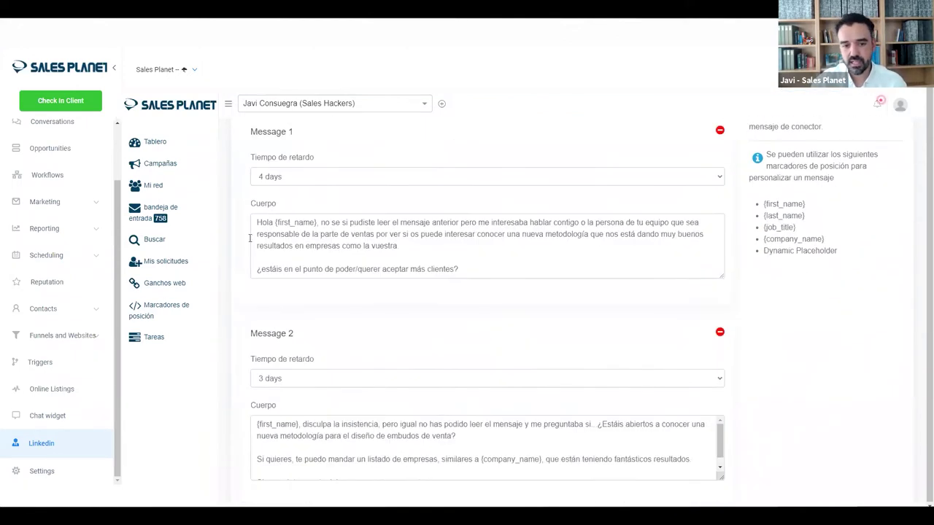
scroll(272, 270, down, 4)
scroll(290, 379, down, 6)
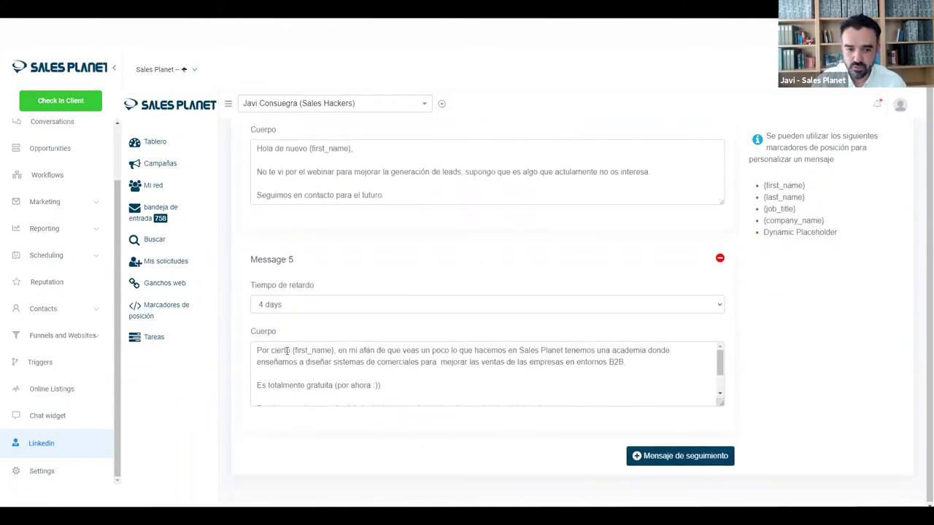
scroll(290, 301, up, 10)
scroll(289, 300, up, 8)
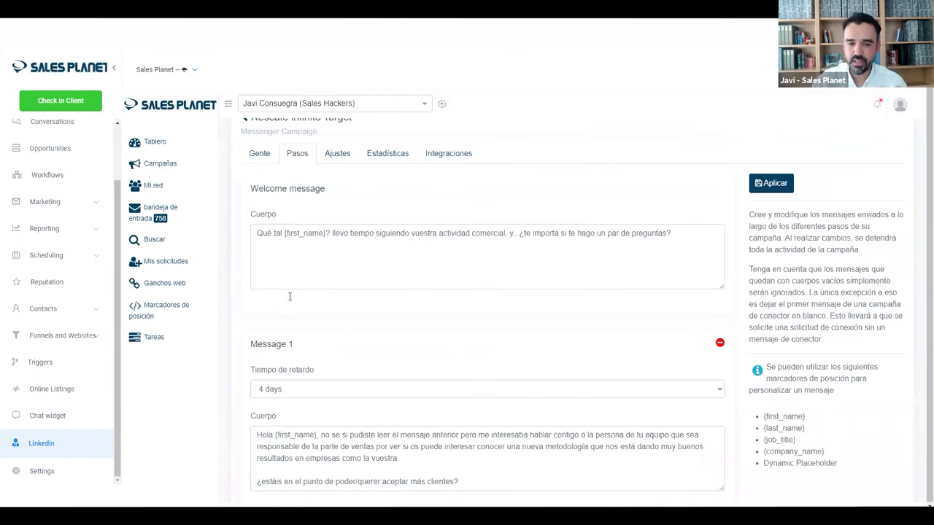
Return to the campaign list and open the inbox of LinkedIn conversations
click(245, 148)
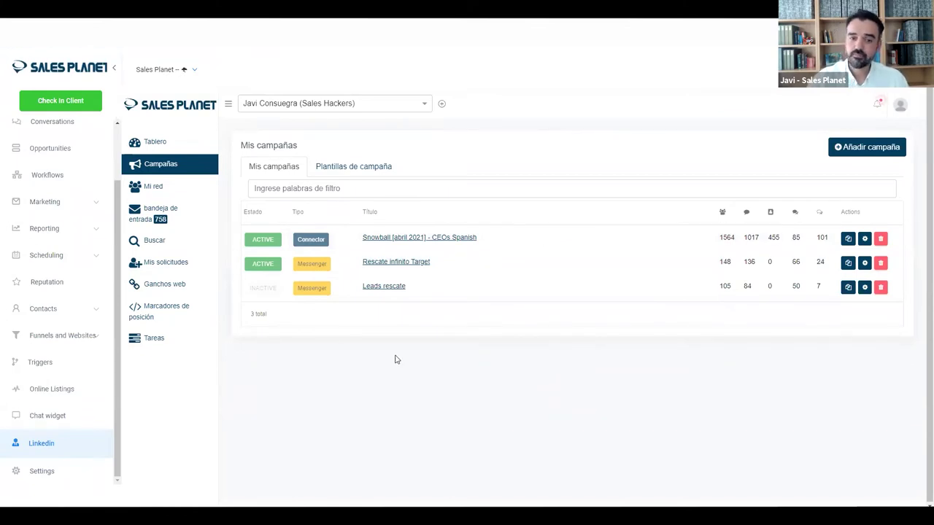
click(164, 213)
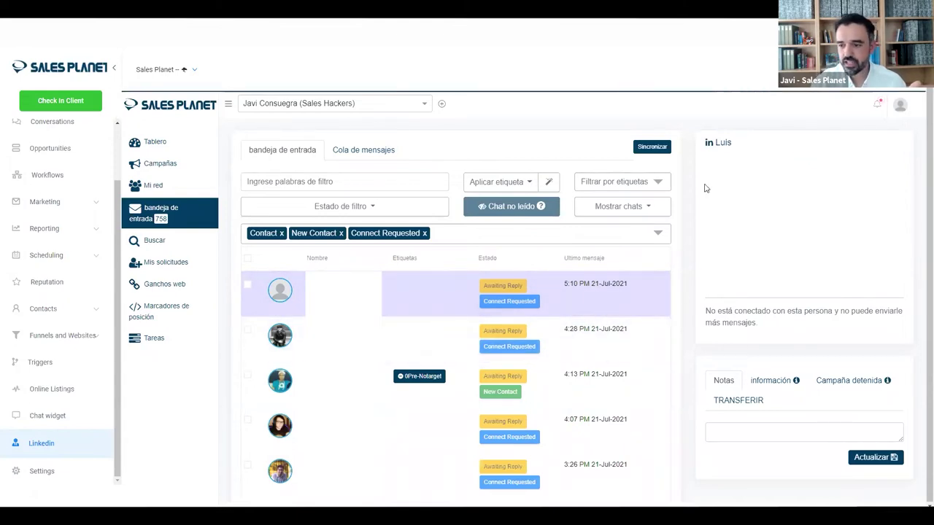
Filter the inbox to conversations with the Replied status and check the other status filter options
click(356, 210)
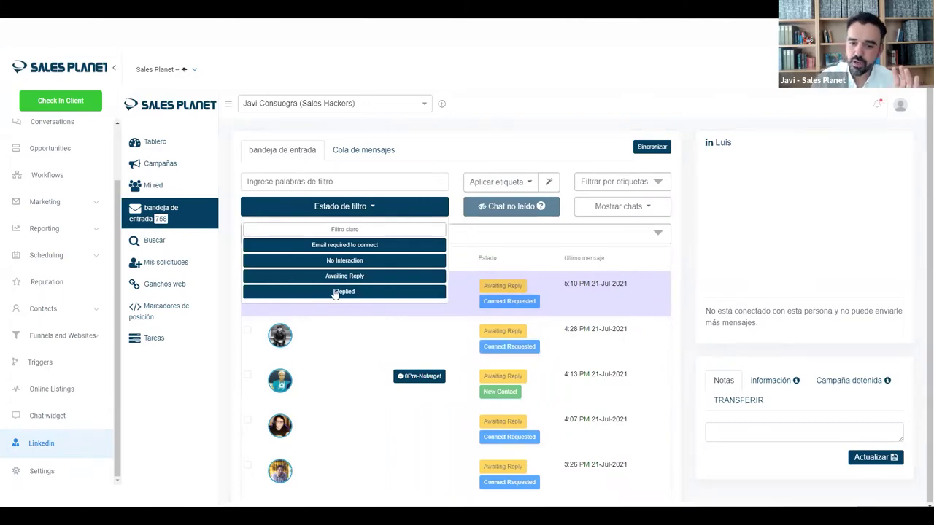
click(335, 292)
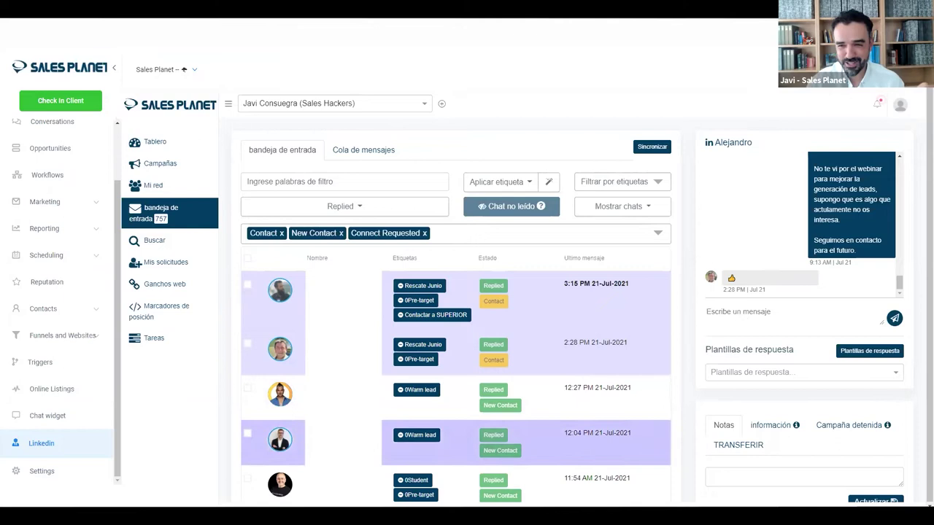
scroll(355, 236, down, 3)
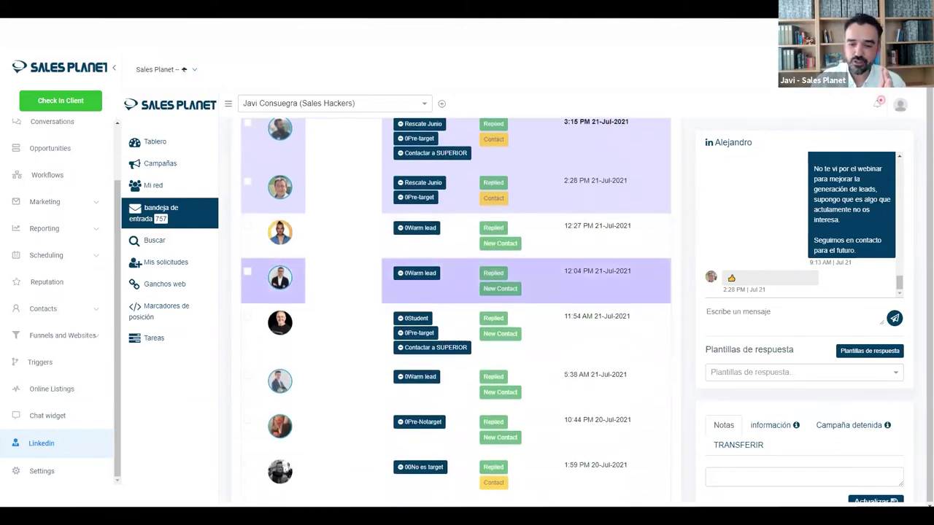
scroll(356, 236, up, 3)
click(356, 207)
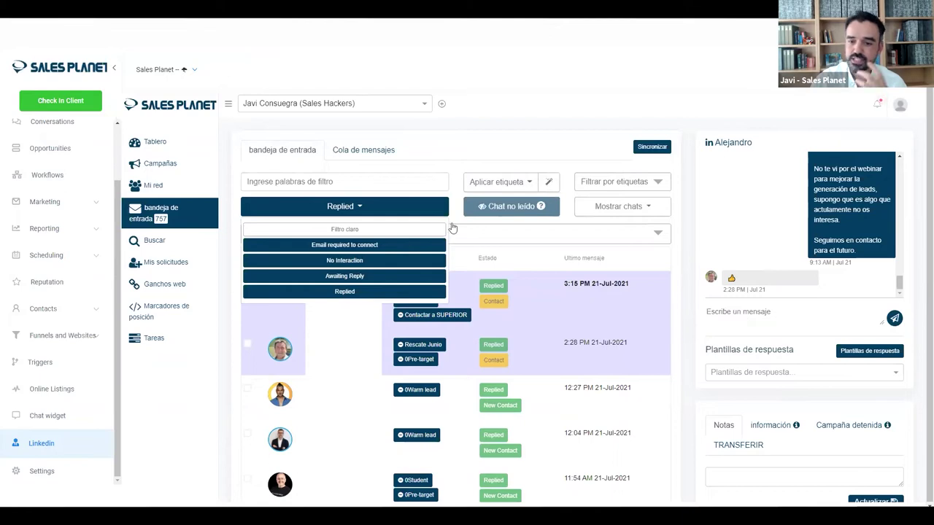
click(453, 161)
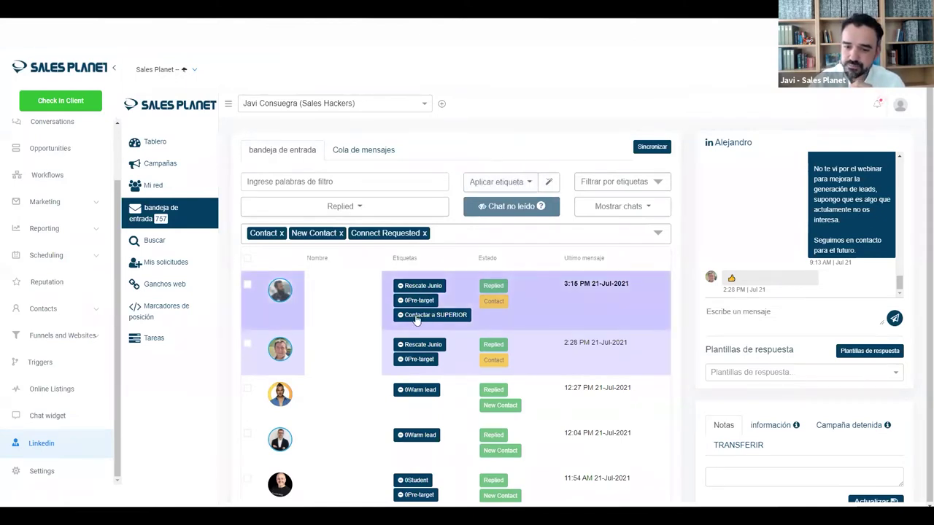
Examine the tags and statuses assigned to the replied conversations down the inbox list
scroll(409, 353, down, 2)
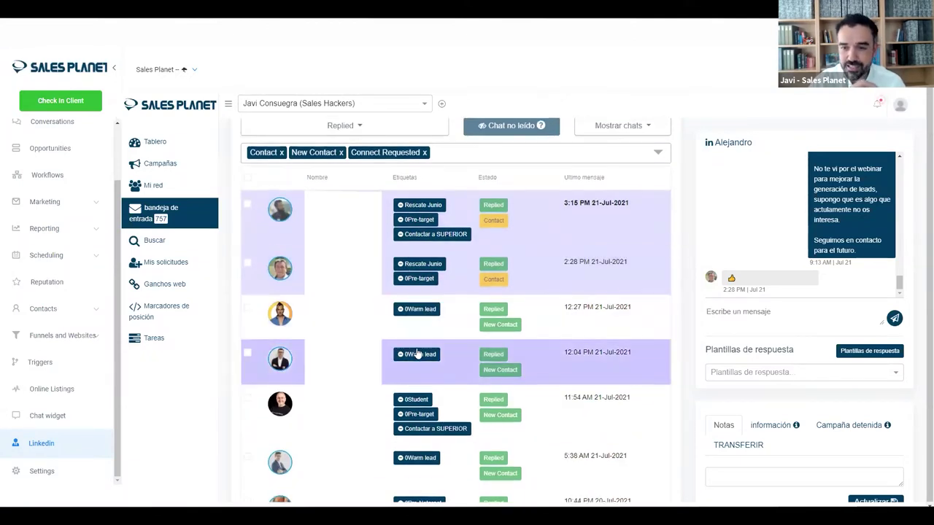
scroll(413, 365, down, 2)
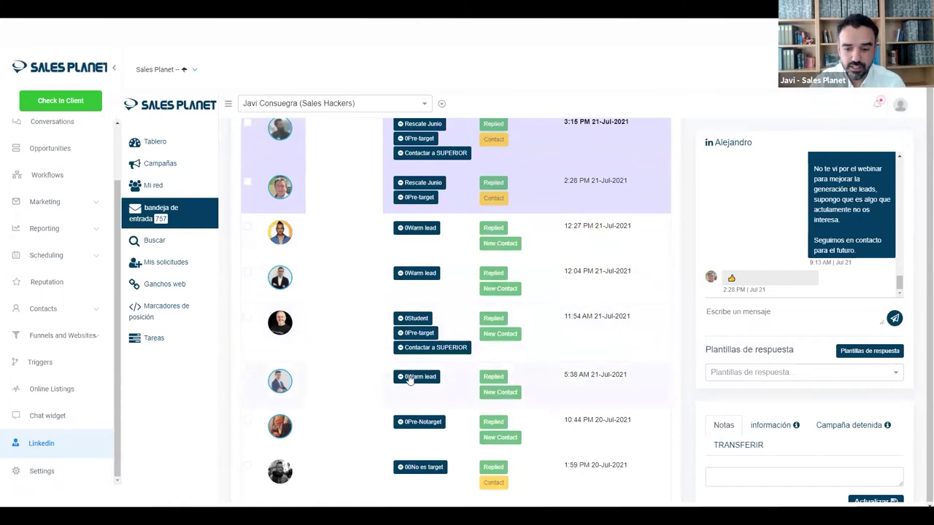
scroll(419, 379, down, 2)
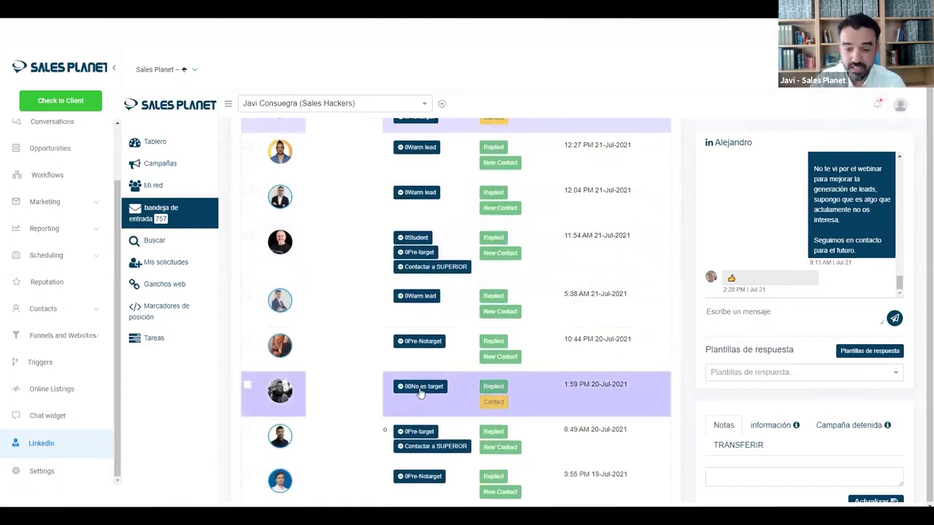
scroll(421, 393, down, 2)
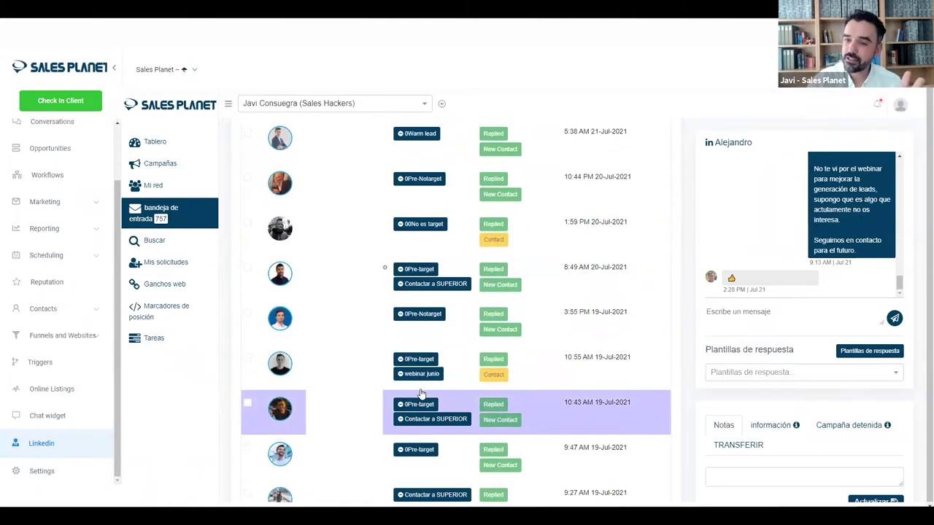
scroll(421, 394, down, 2)
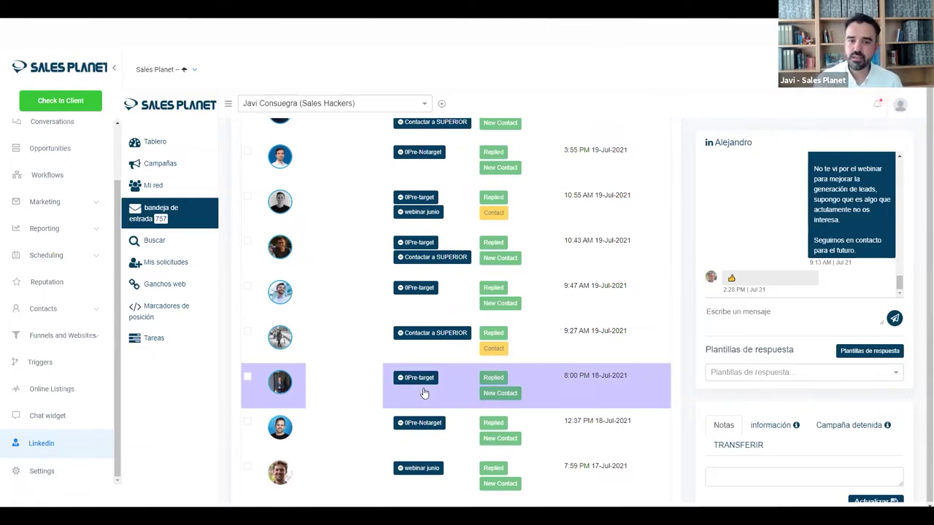
View the list of available LinkedIn accounts without switching account and return to the start of the inbox
click(426, 102)
scroll(368, 148, up, 2)
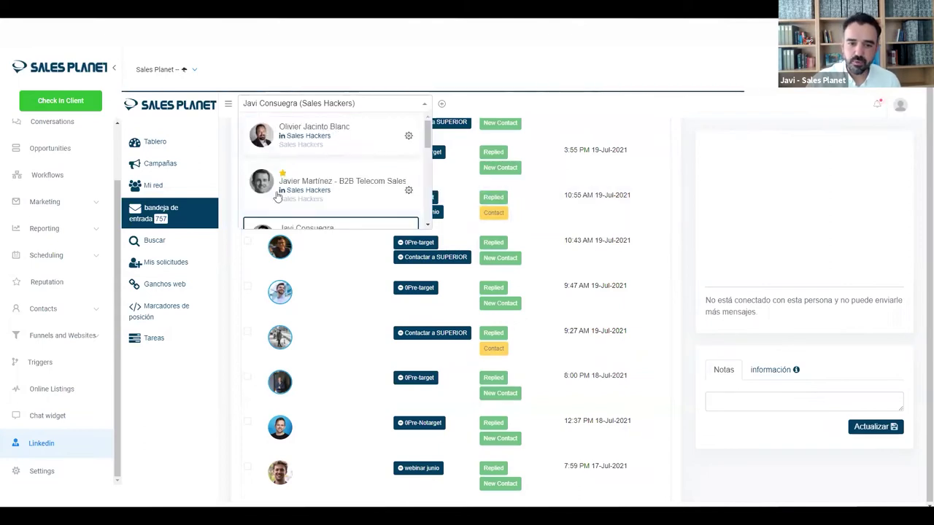
click(683, 186)
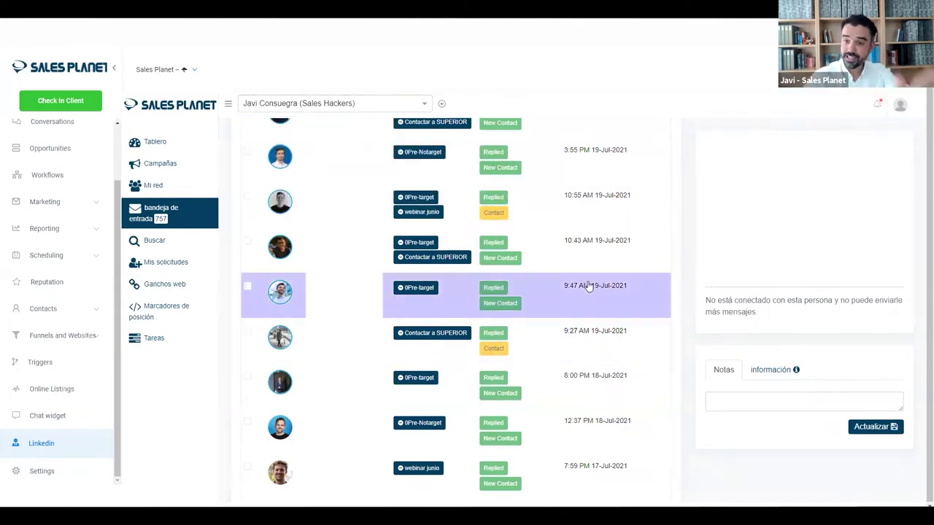
scroll(506, 323, up, 5)
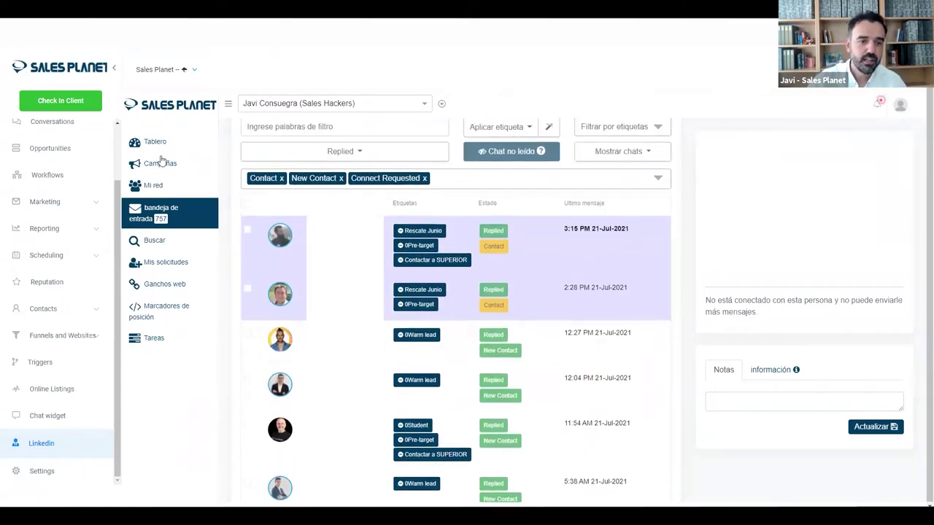
Leave the inbox for the campaign list, and switch to the Google Slides presentation to show the "Para dejarse ver" slide
click(153, 170)
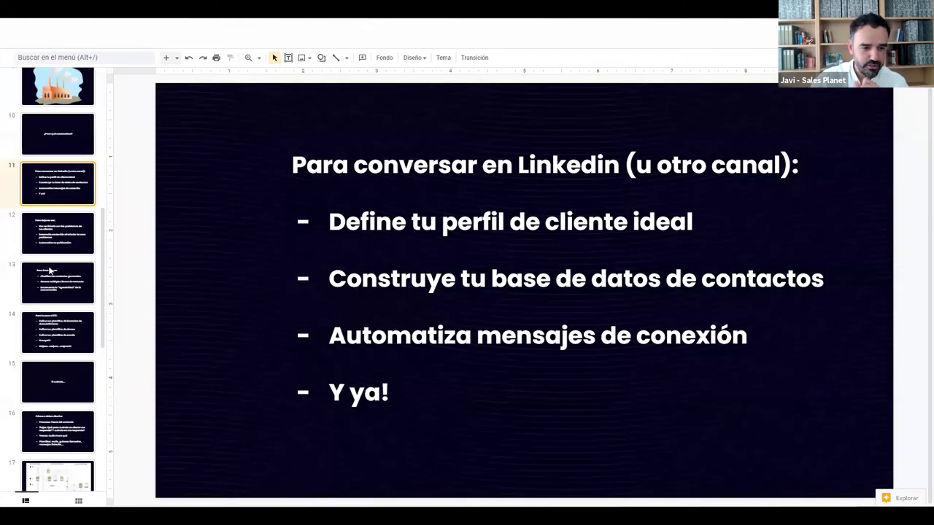
key(alt+Tab)
click(48, 241)
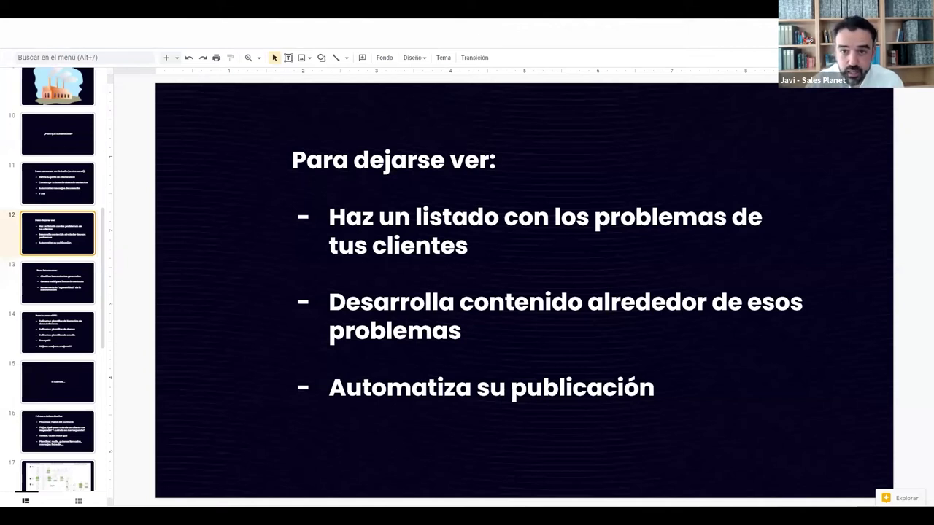
Open the "Content Market Fit - SP" spreadsheet in a new browser tab and select the second post idea
key(ctrl+t)
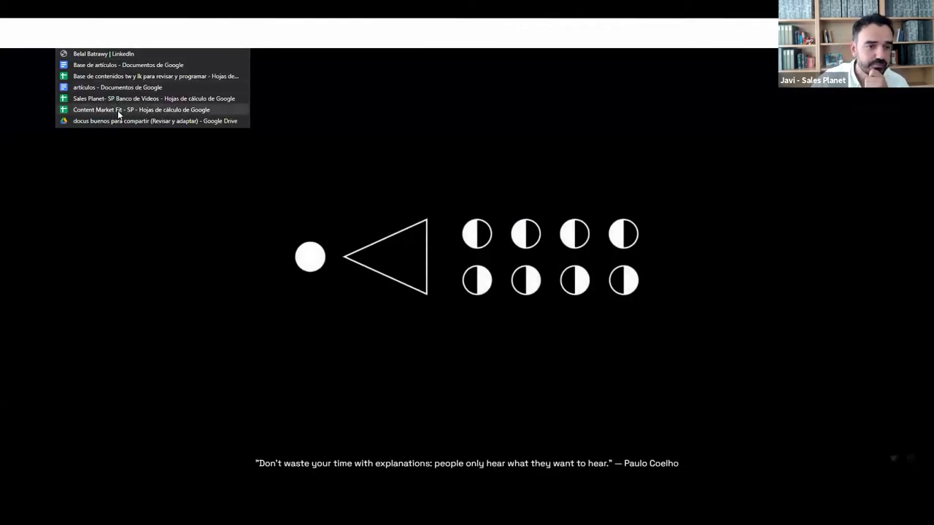
click(118, 110)
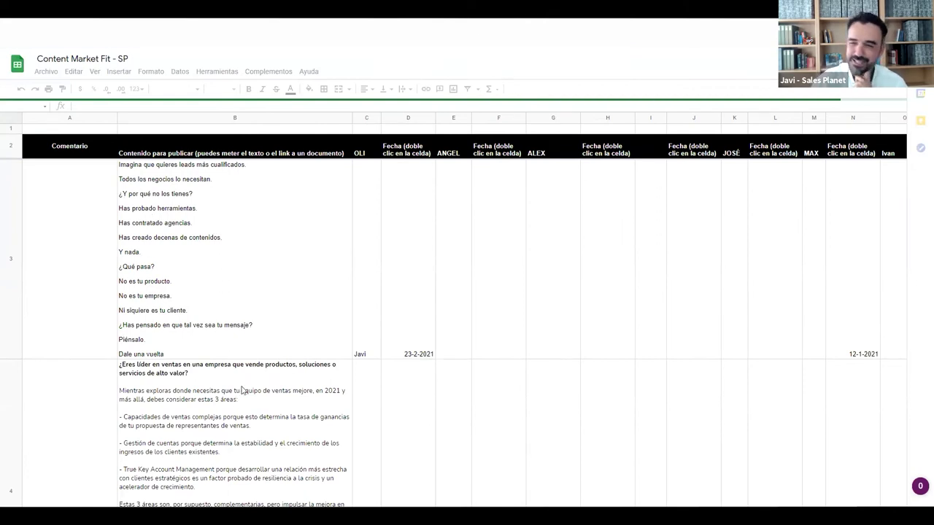
click(242, 391)
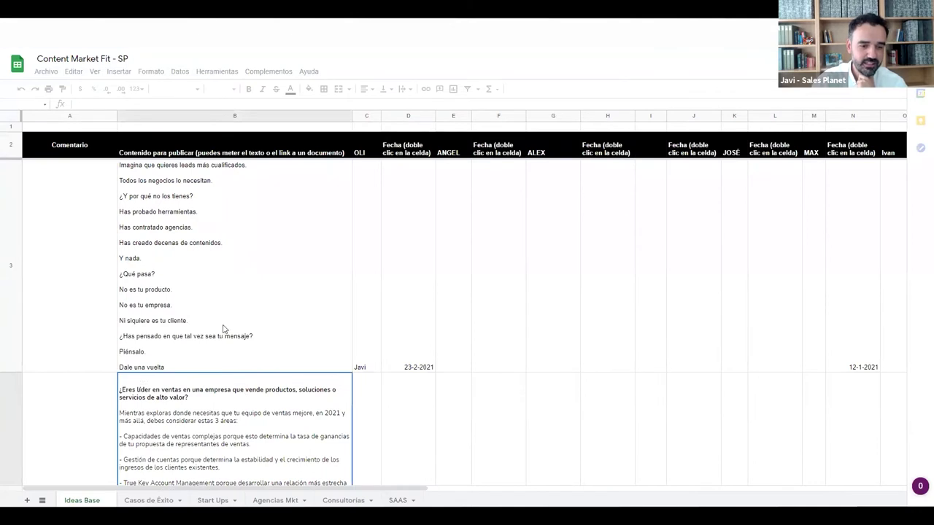
Review the post texts in the content column of the "Ideas Base" sheet
scroll(241, 390, down, 10)
click(198, 341)
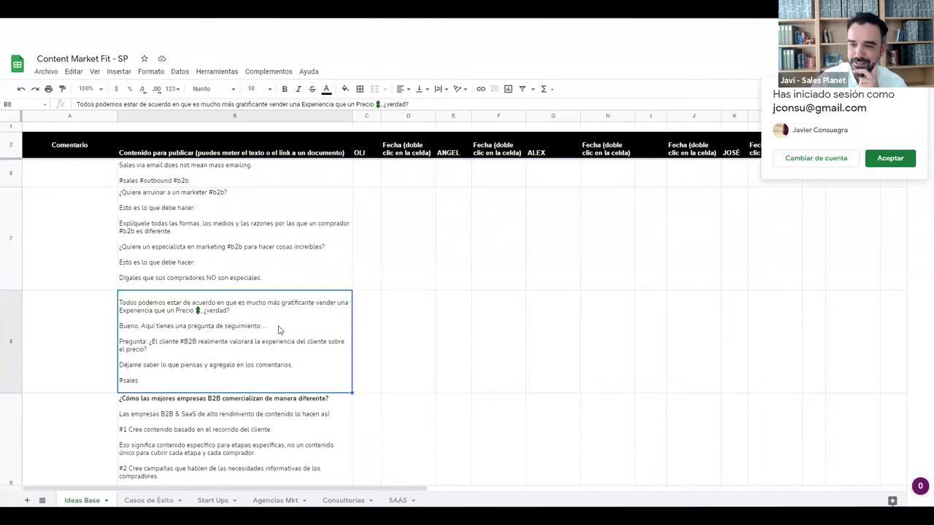
scroll(168, 284, down, 5)
click(208, 182)
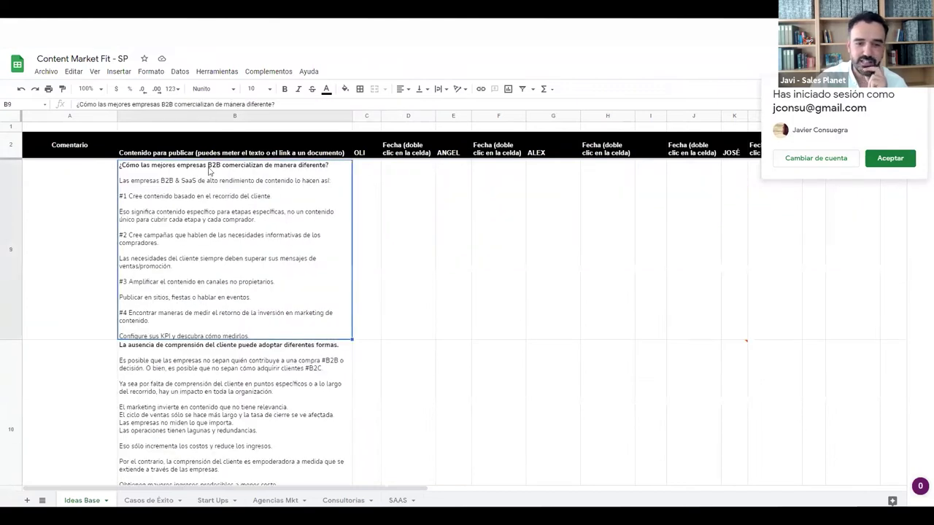
click(274, 369)
scroll(273, 368, down, 10)
scroll(274, 369, up, 5)
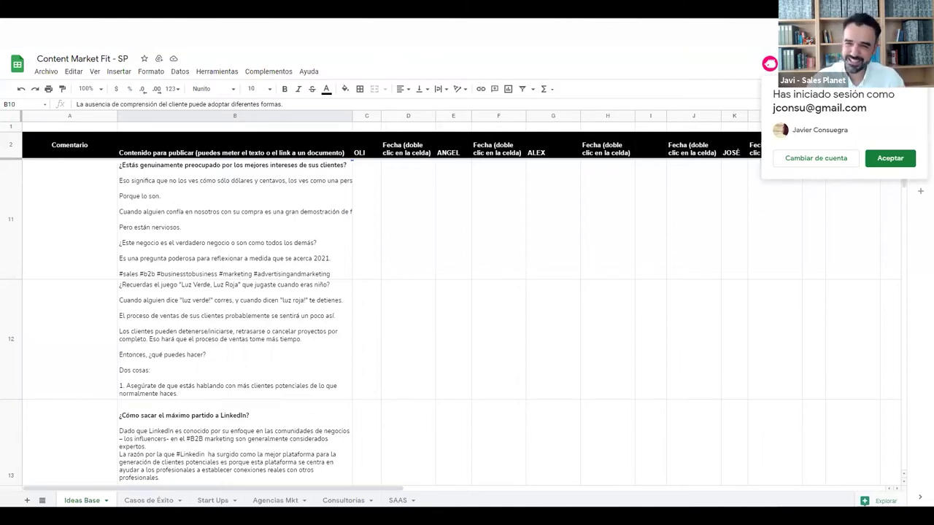
Return to the presentation by way of the Sales Factory course page and show the "Para interesarse" slide
key(ctrl+Tab)
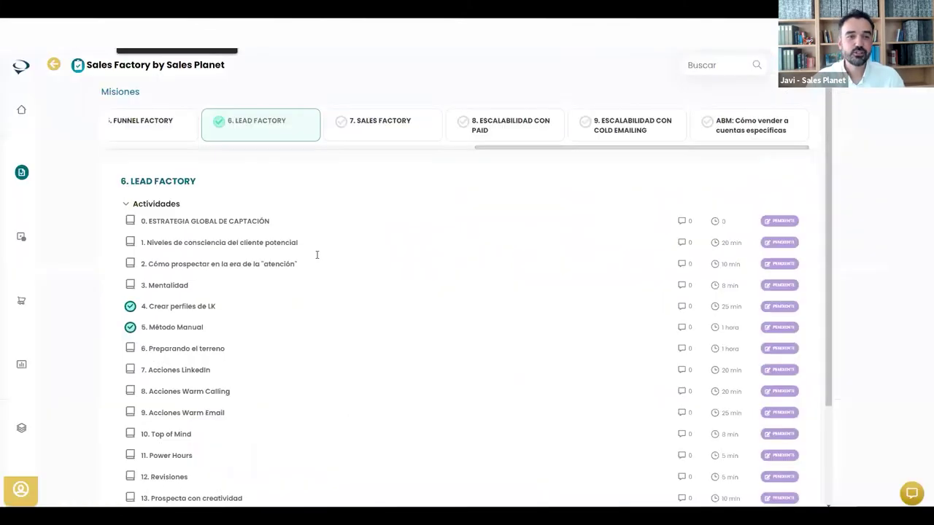
key(ctrl+Tab)
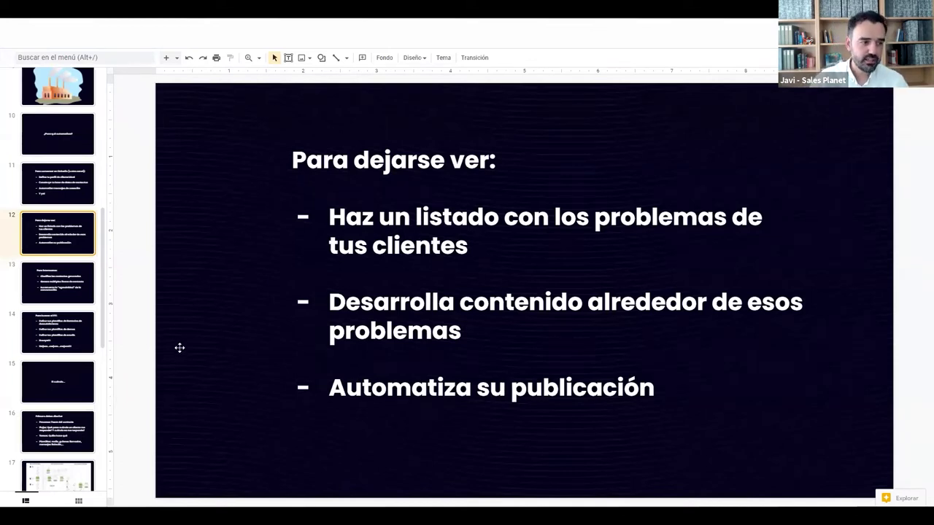
click(72, 285)
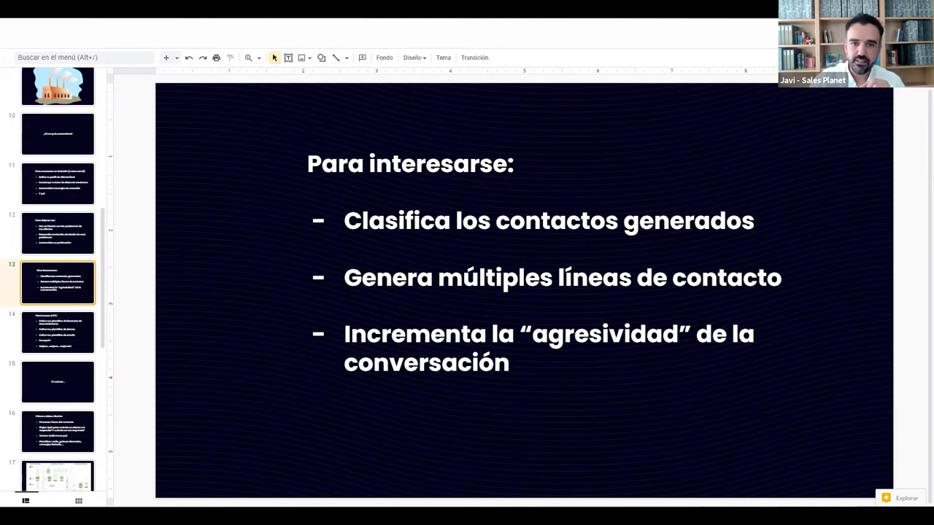
Switch back to Sales Planet and open the "Mi red" contacts page of the LinkedIn account
key(alt+Tab)
key(alt+Tab)
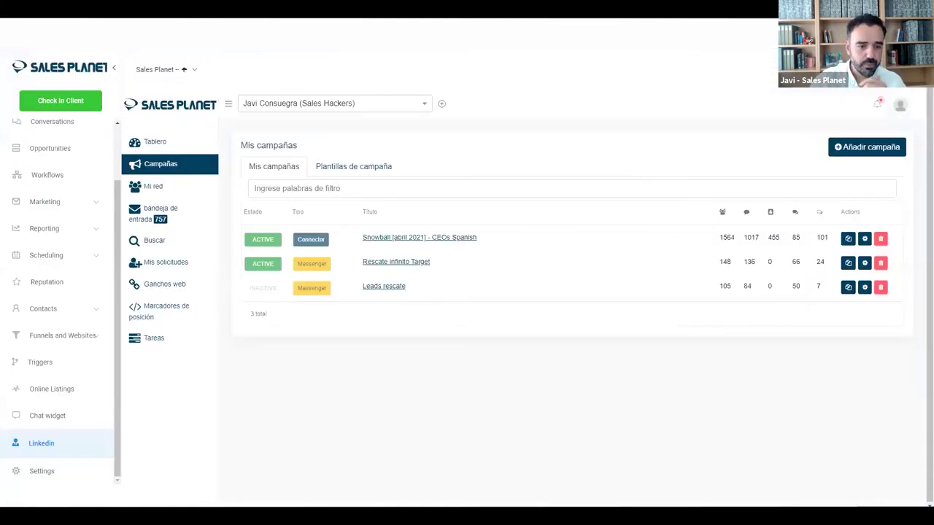
click(151, 185)
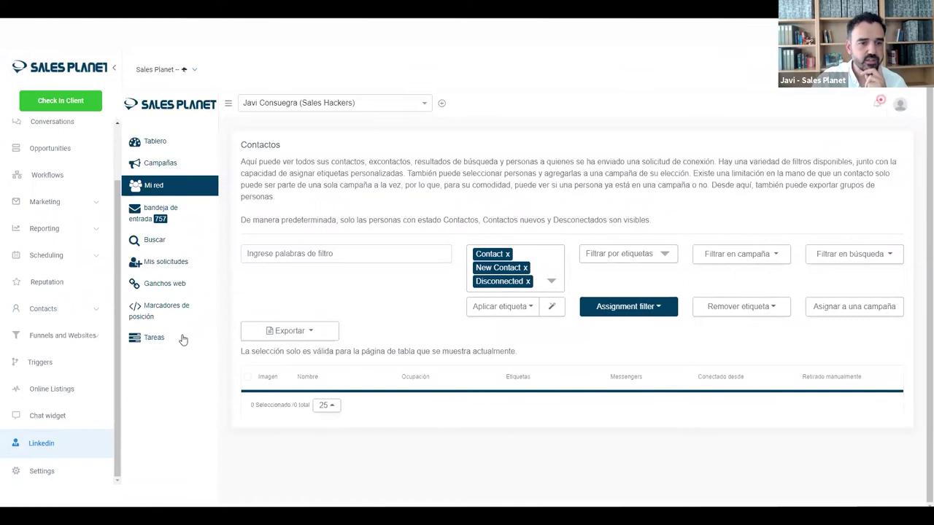
Open the lead generation opportunities board and examine its leads in the stages from Warm lead to Disco agendada
click(60, 151)
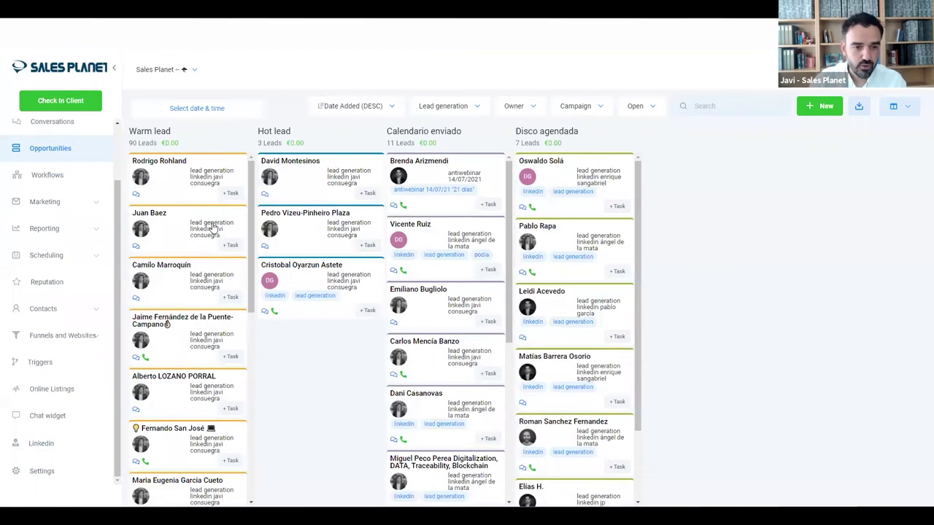
scroll(212, 226, down, 4)
scroll(211, 226, up, 4)
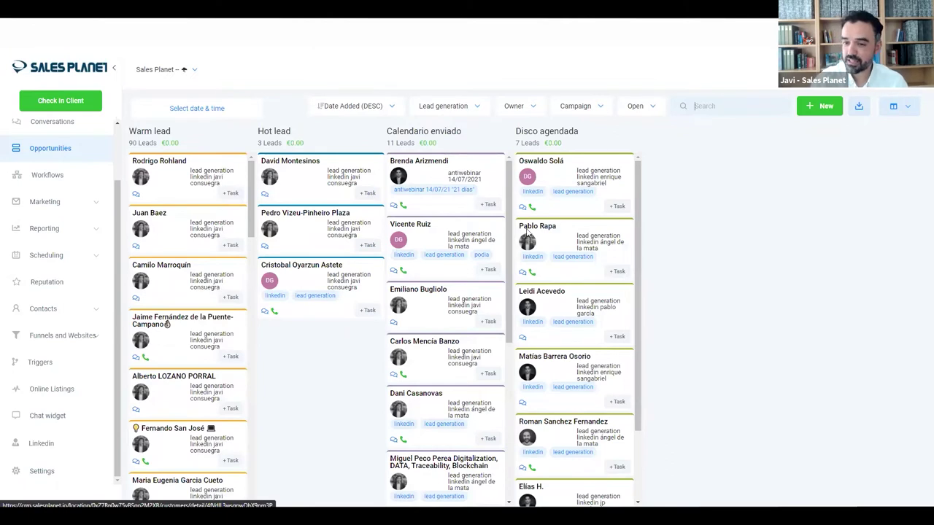
scroll(529, 252, down, 1)
scroll(529, 252, up, 1)
scroll(173, 288, down, 5)
scroll(174, 287, up, 5)
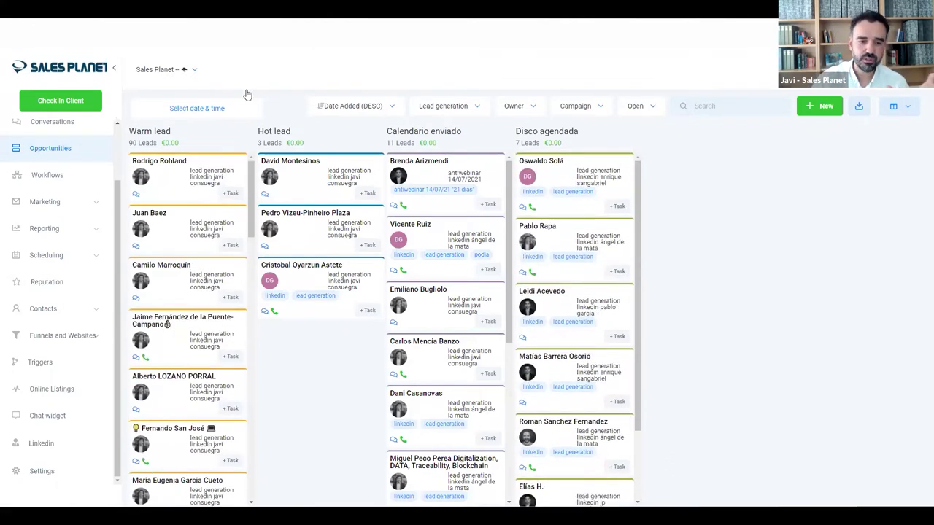
Return to the LinkedIn network contacts and filter them by the example contact's surname
click(44, 443)
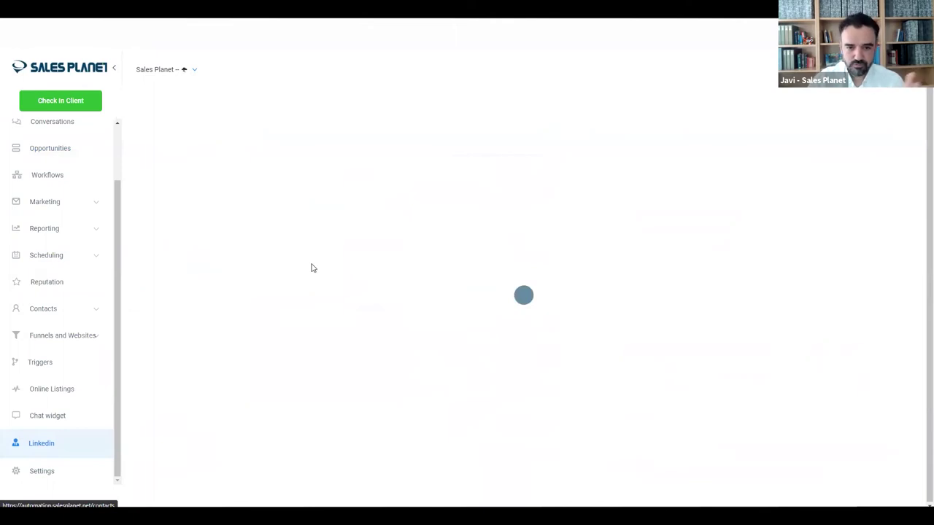
click(332, 247)
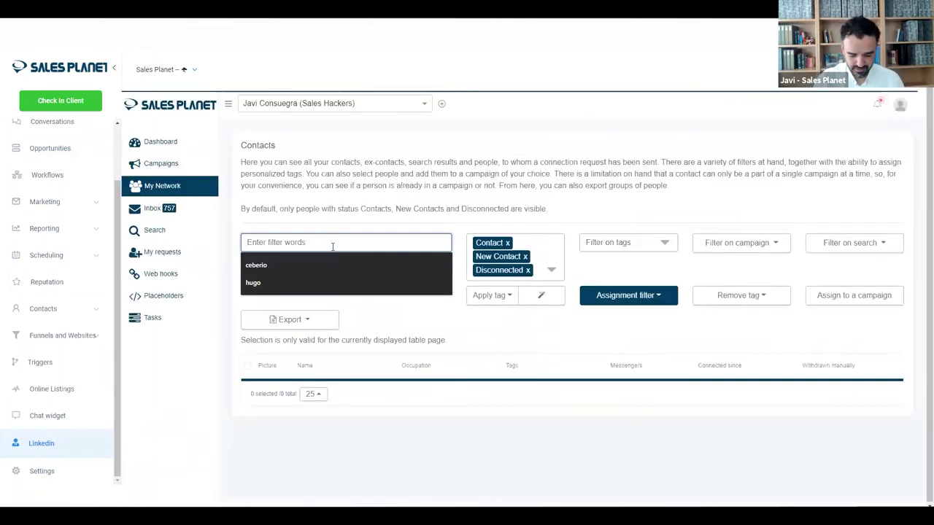
text(ceb)
key(Down)
key(Return)
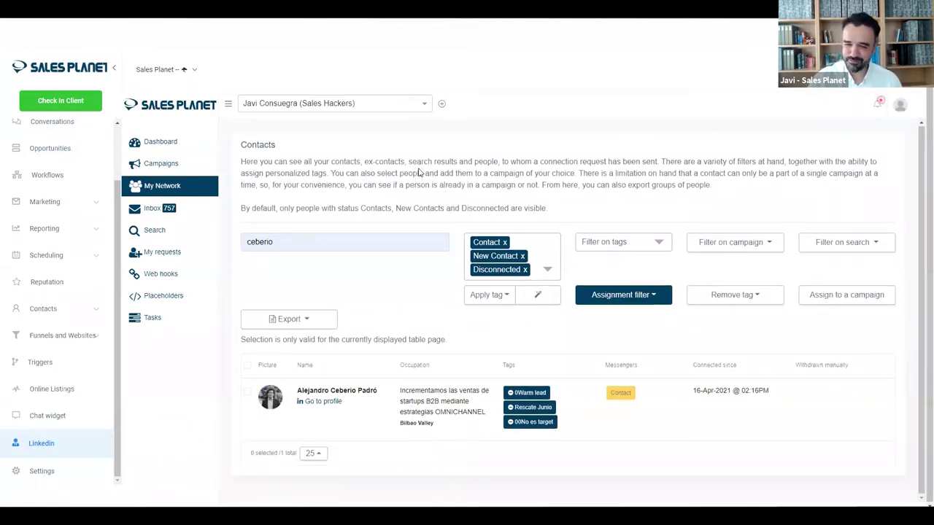
Open the filtered contact's LinkedIn profile and bring up the message conversation with them
click(319, 402)
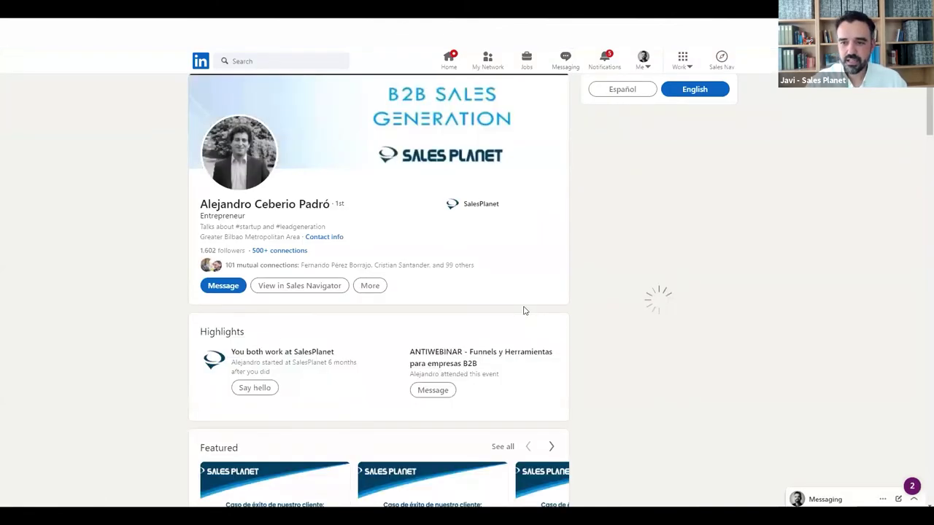
click(560, 69)
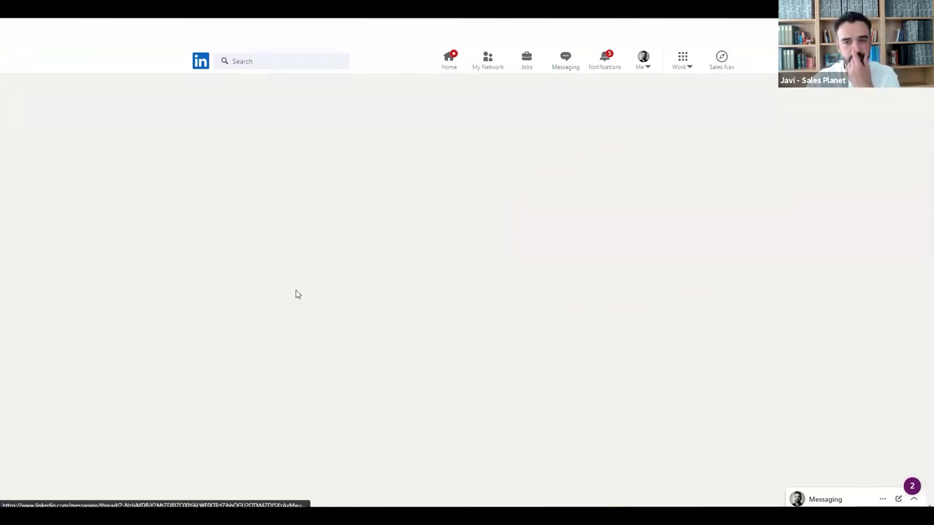
click(230, 287)
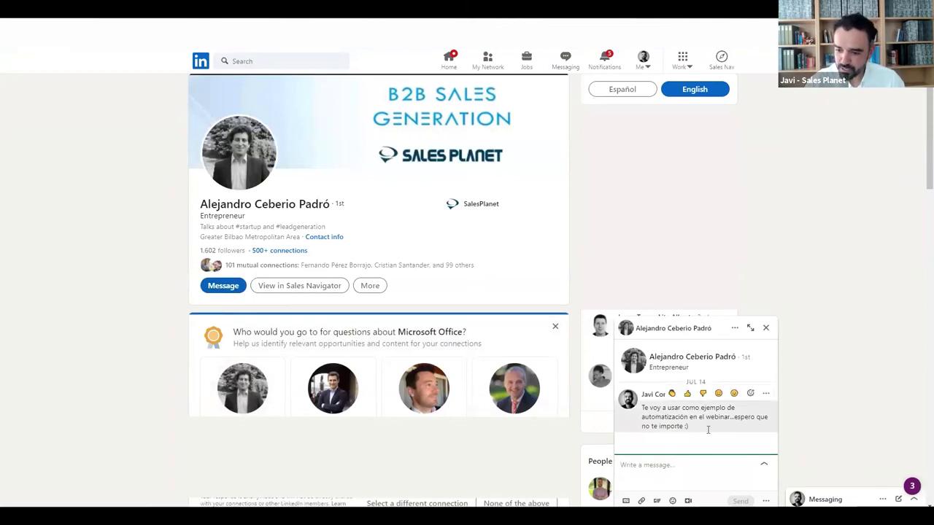
Close the LinkedIn conversation, then apply the 0Warm lead tag to the filtered contact in the Sales Planet network contacts
click(767, 330)
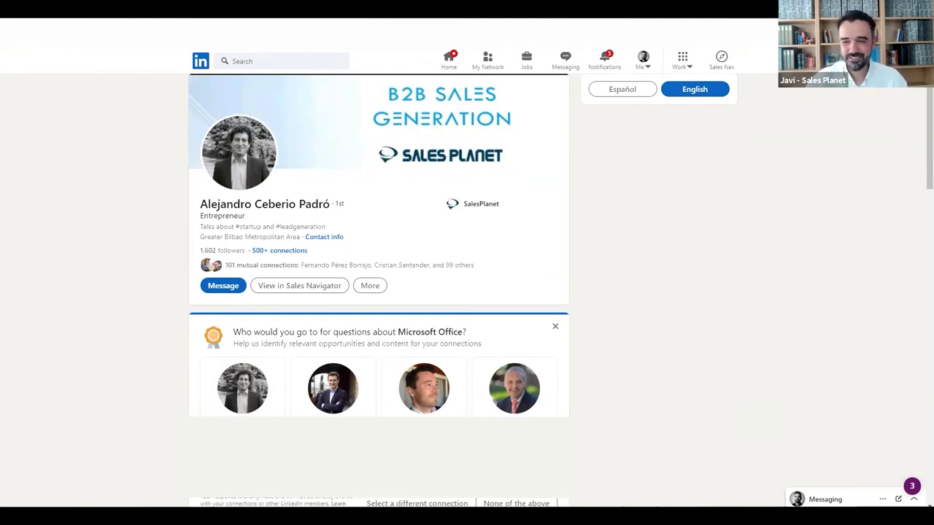
key(ctrl+Tab)
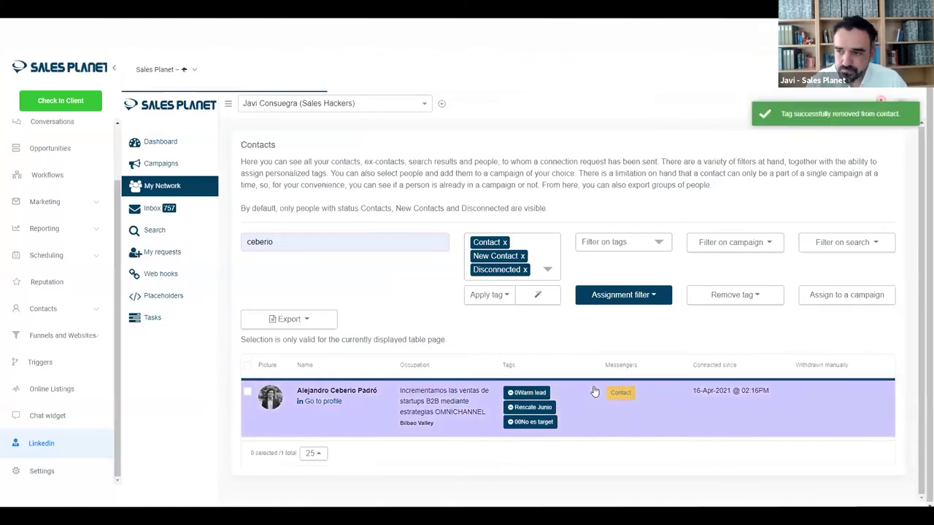
click(504, 296)
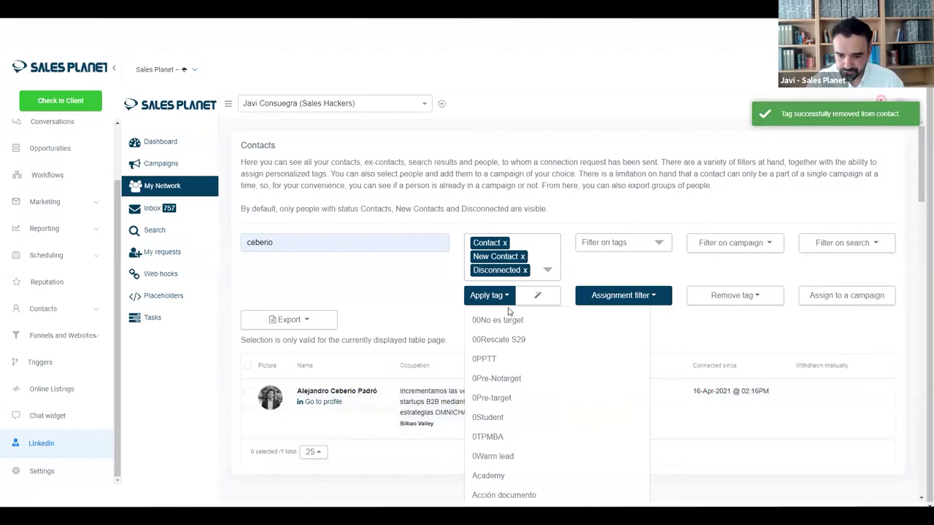
click(492, 456)
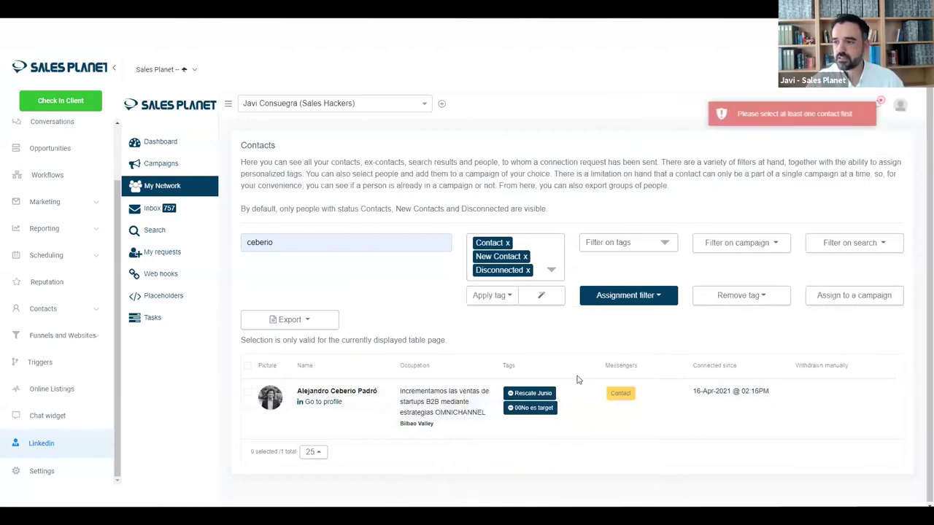
click(246, 394)
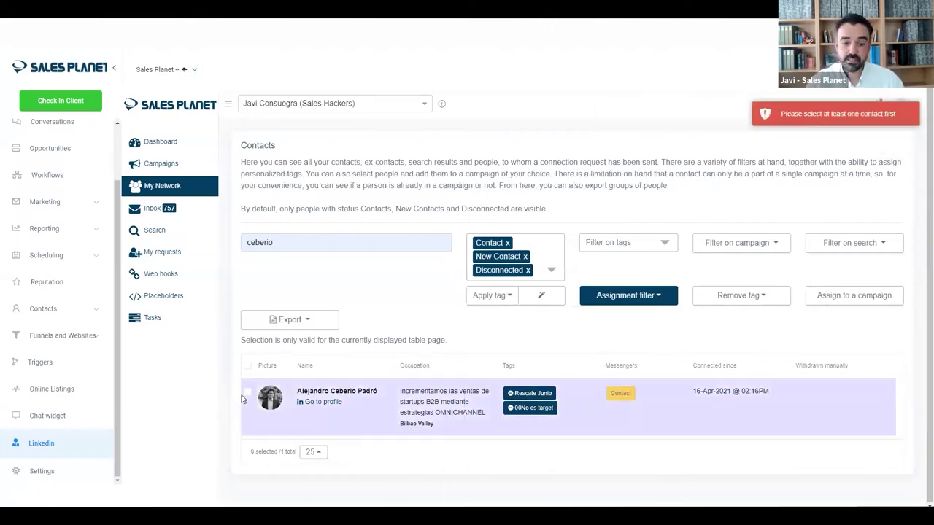
click(497, 295)
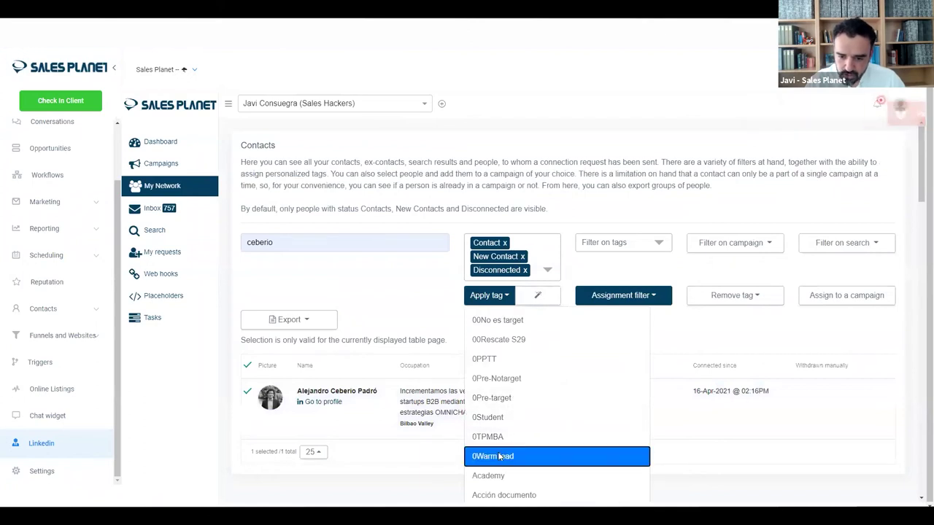
click(500, 460)
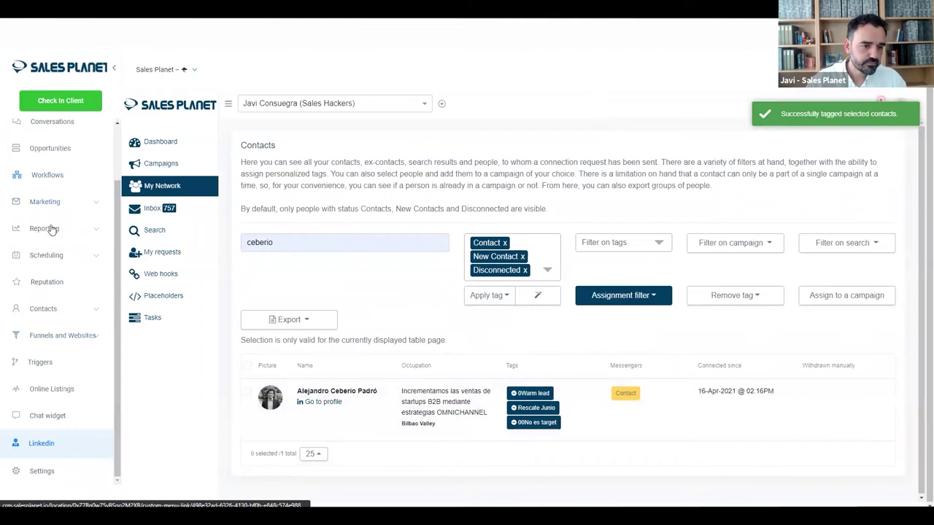
Open the first Warm lead opportunity on the lead generation board and examine the contact's e-mail and phone fields
click(51, 150)
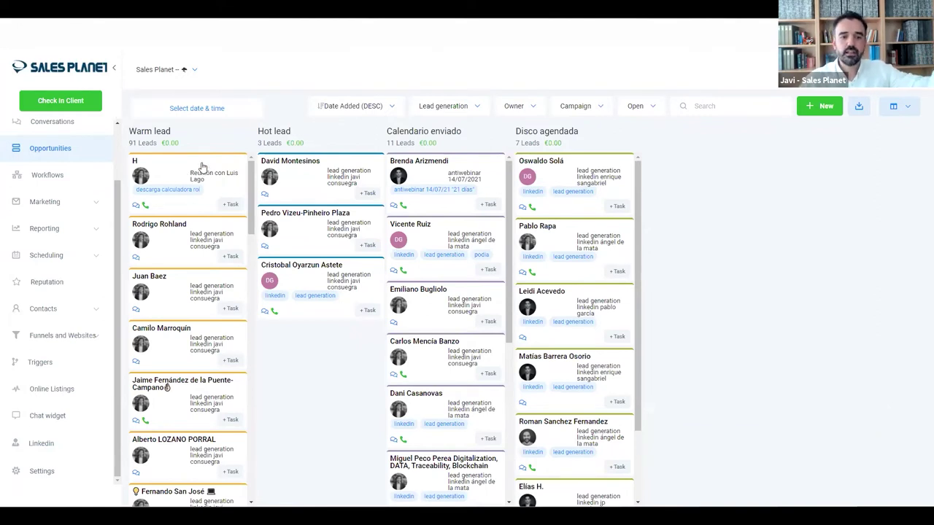
click(203, 168)
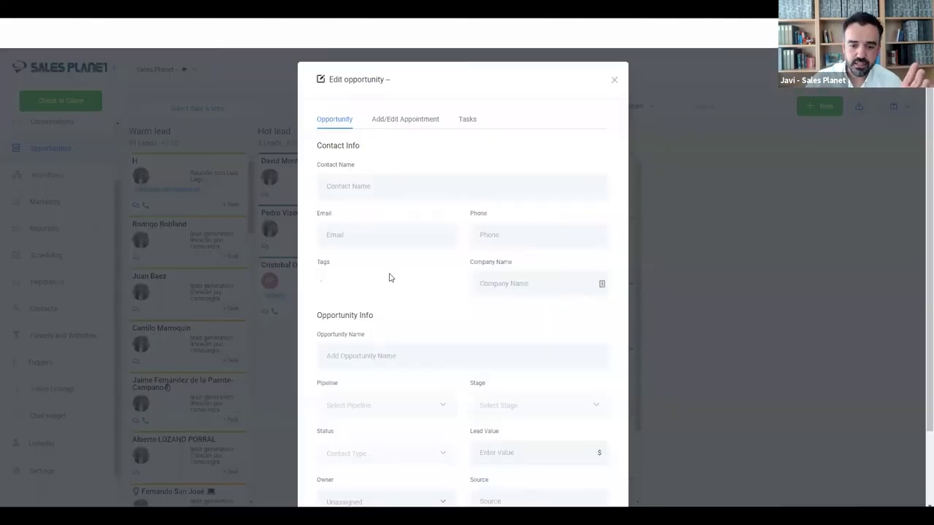
click(387, 186)
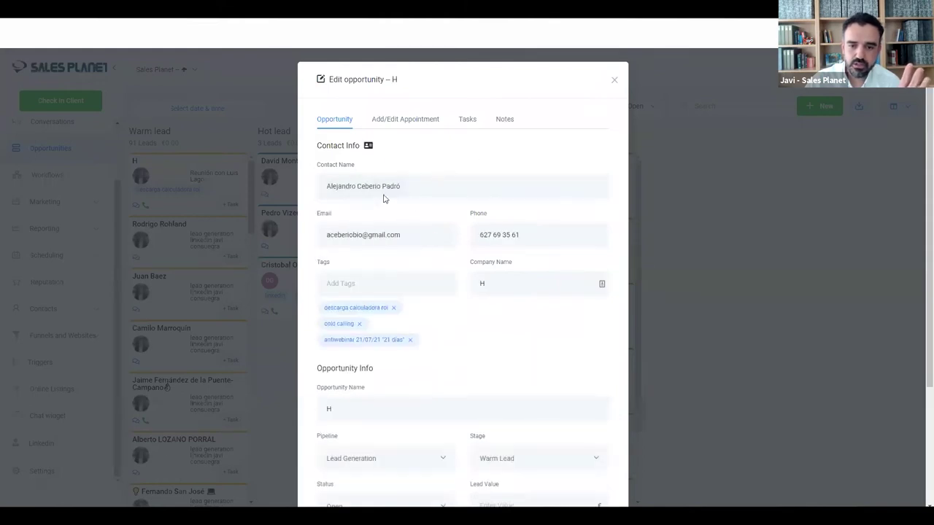
drag(397, 236, 311, 242)
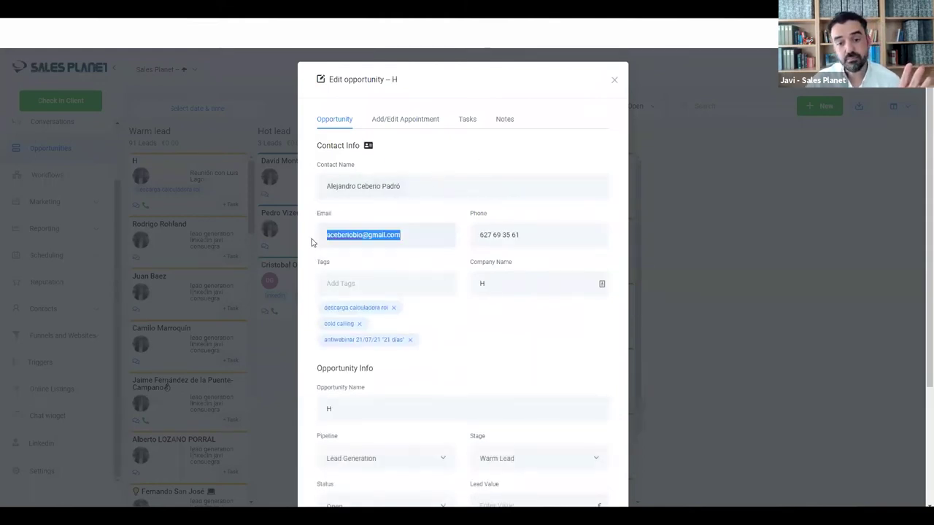
click(391, 235)
drag(413, 237, 366, 238)
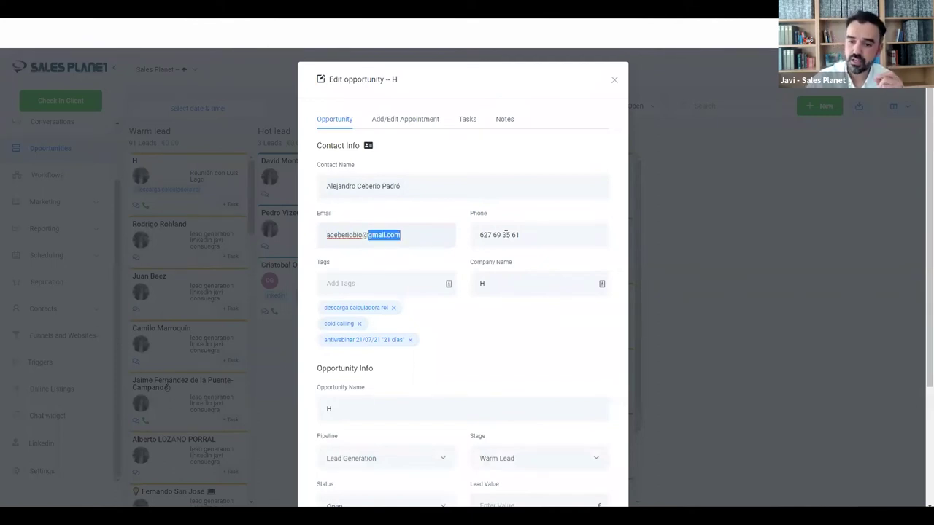
key(Tab)
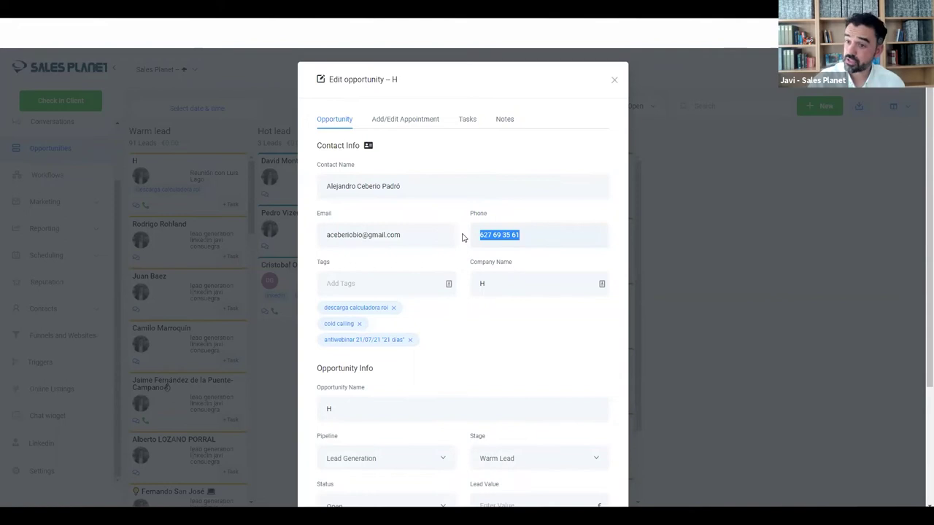
Switch to the contact's LinkedIn profile and check the phone number in their contact info
key(ctrl+Tab)
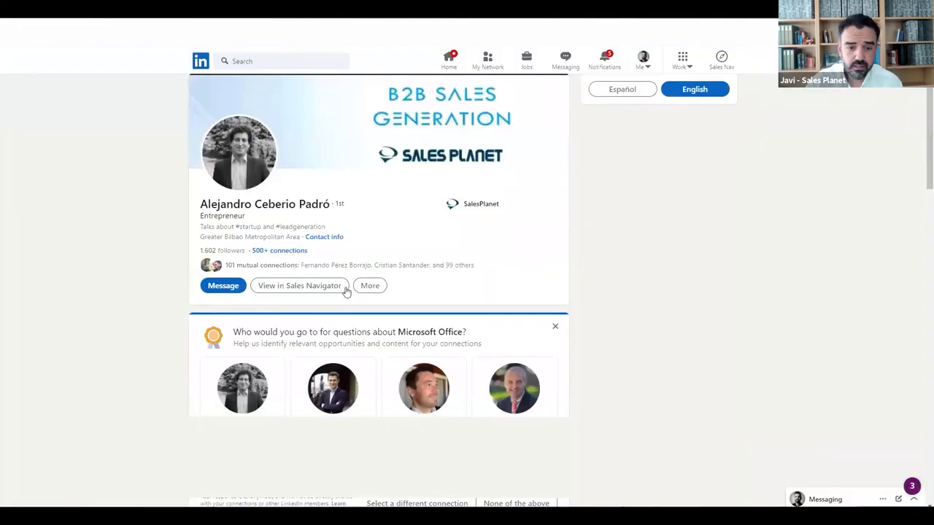
click(371, 289)
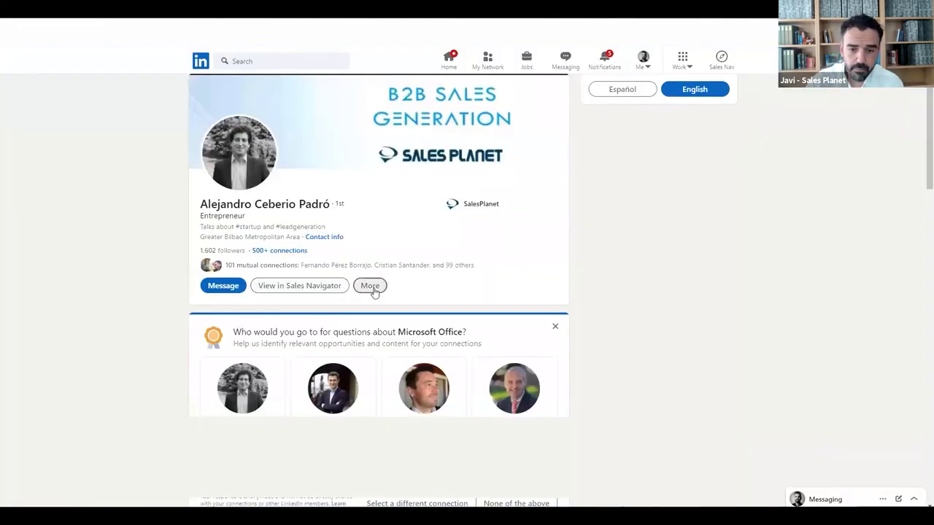
click(336, 238)
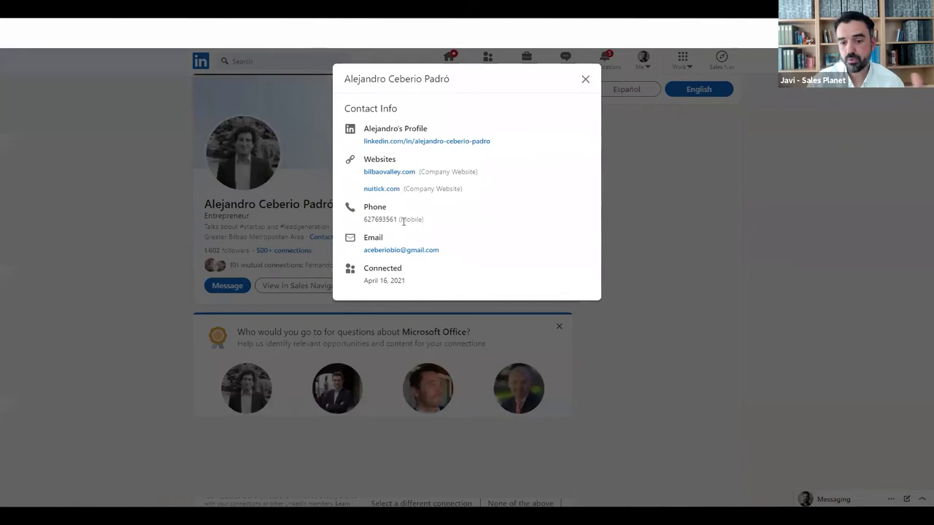
drag(401, 219, 360, 223)
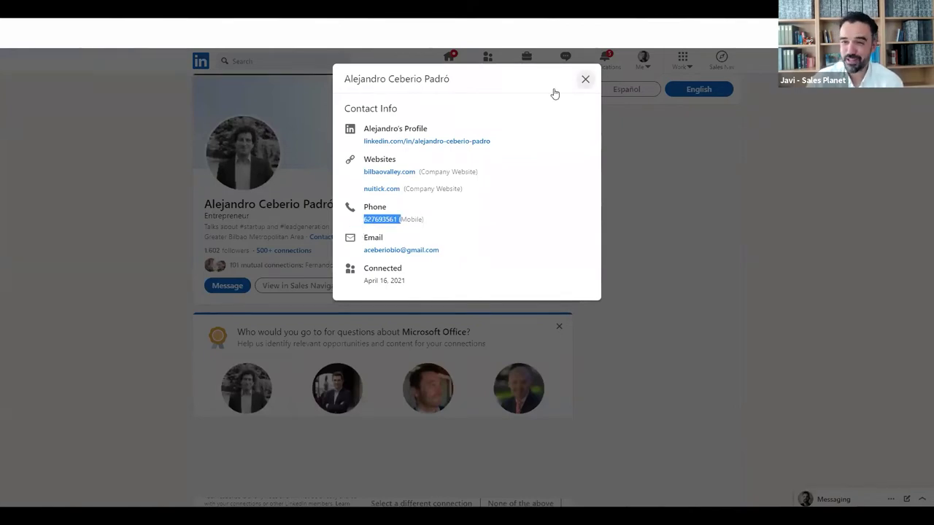
click(585, 79)
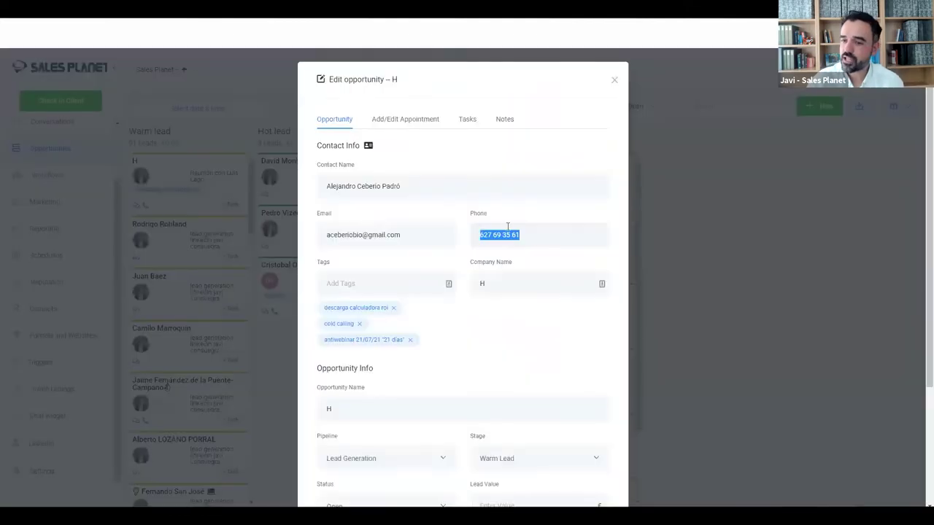
Return to the opportunity in Sales Planet, open the contact's full record and examine their activity history
click(521, 234)
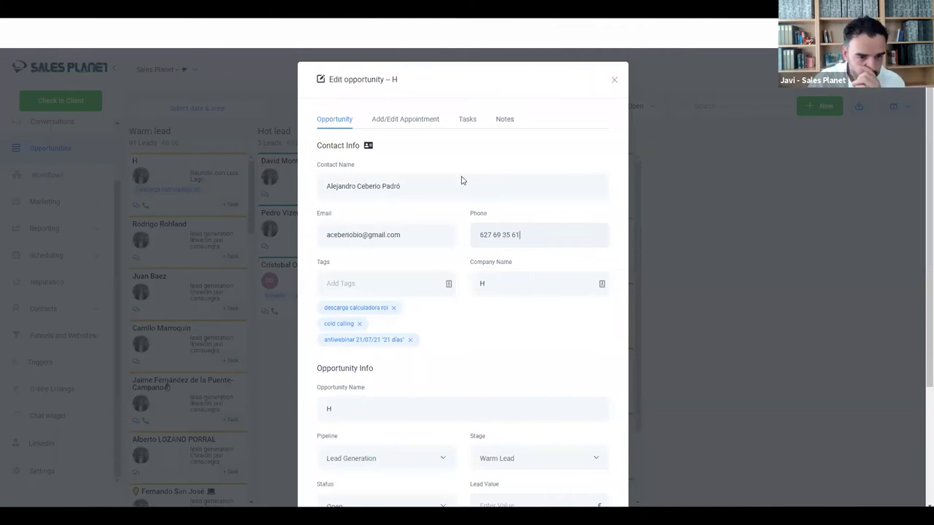
click(188, 180)
click(192, 178)
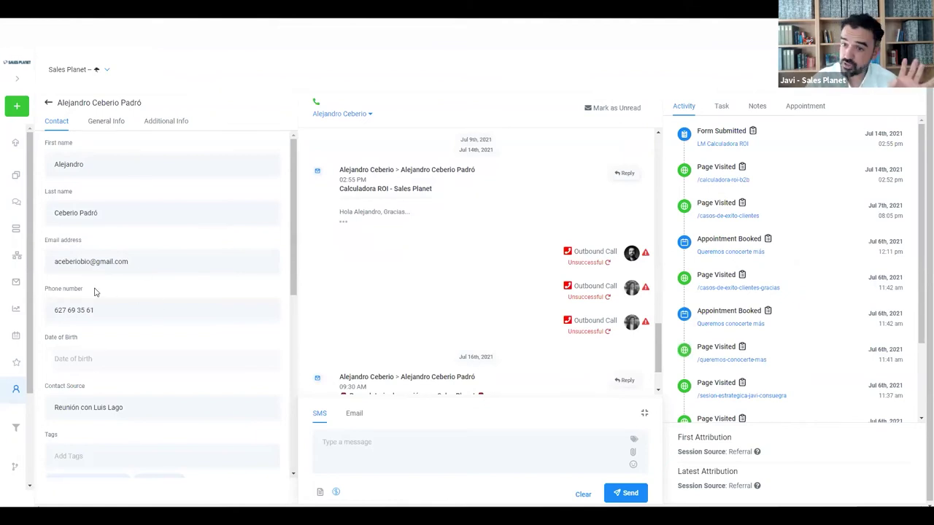
scroll(798, 326, down, 3)
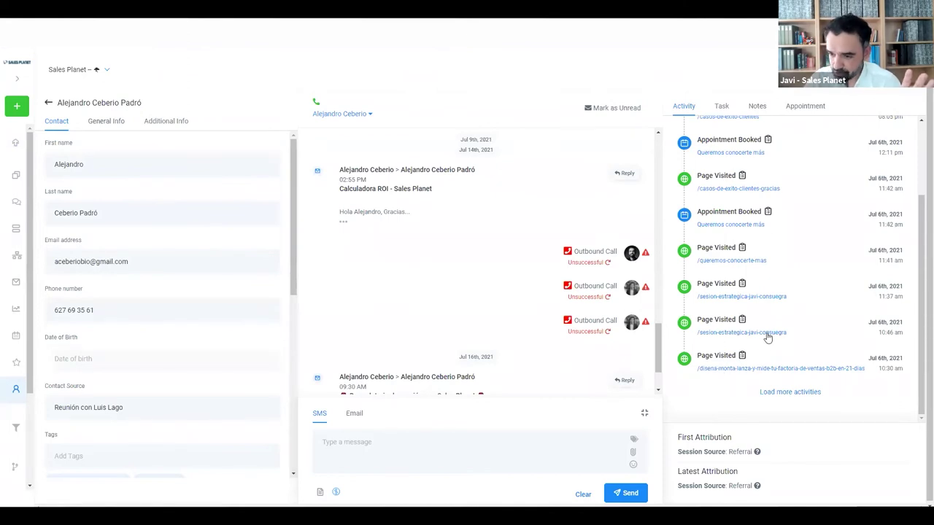
scroll(751, 304, up, 2)
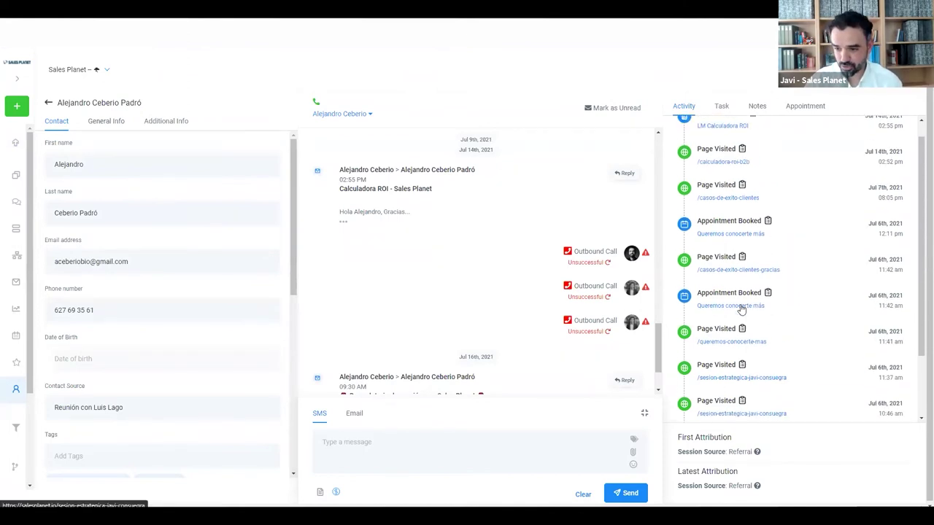
scroll(732, 303, up, 1)
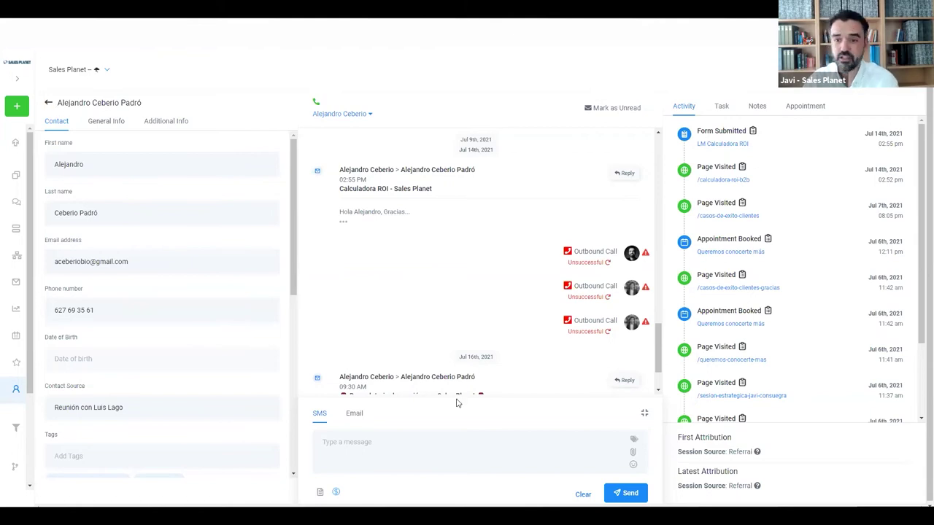
Leave the contact record and look through the Contacts, Triggers, Online Listings and Funnels and Websites sections
click(48, 104)
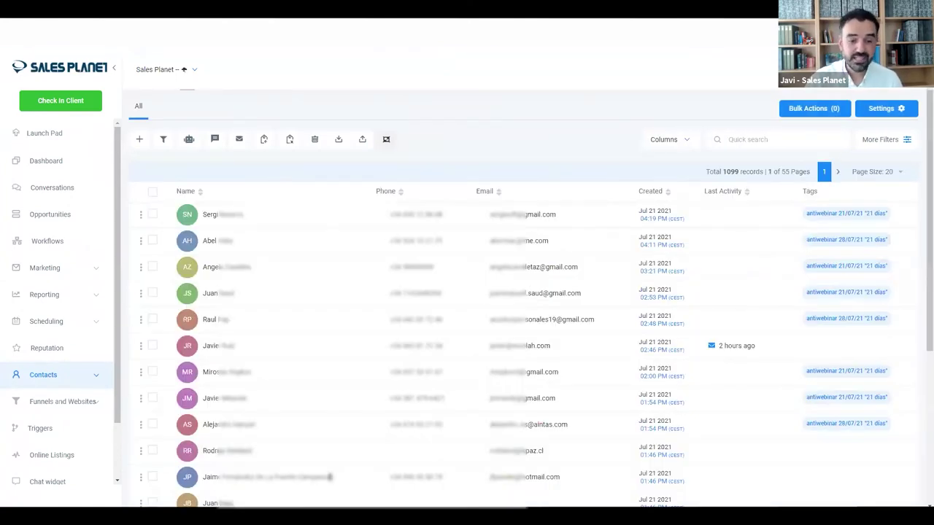
click(39, 438)
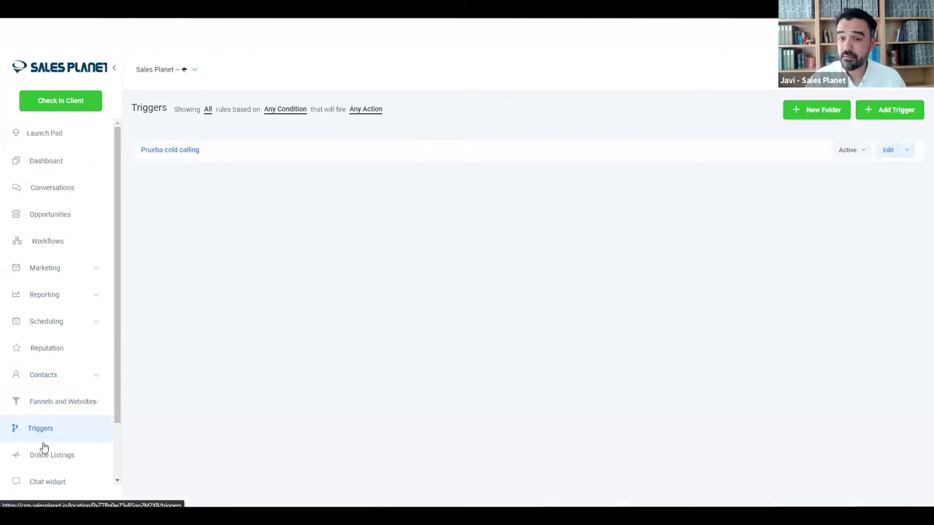
click(49, 458)
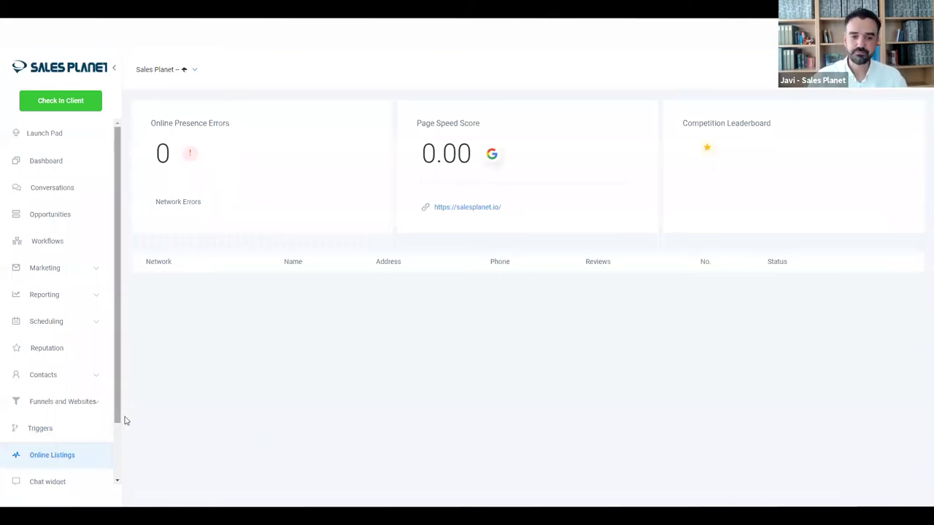
click(88, 402)
scroll(44, 394, down, 2)
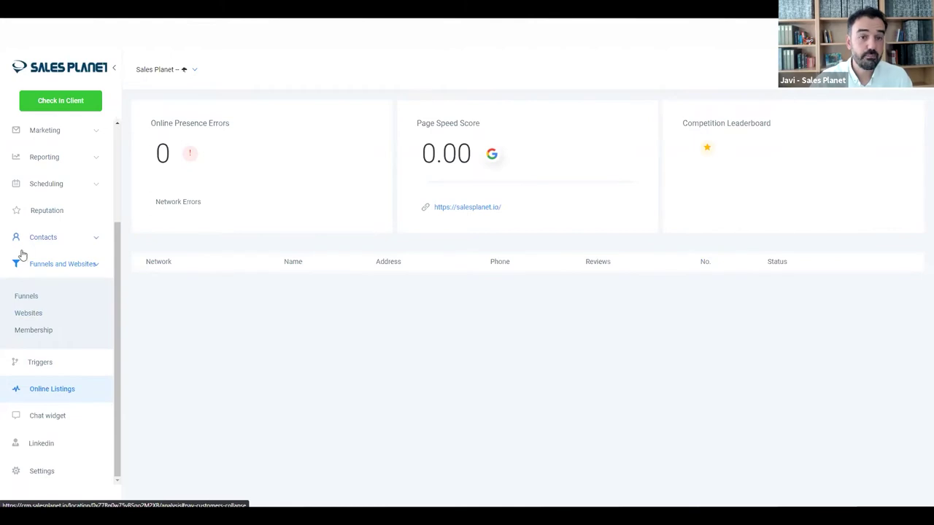
Close the open opportunity in Sales Planet and switch back to the "Para interesarse:" slide in Google Slides
key(alt+Tab)
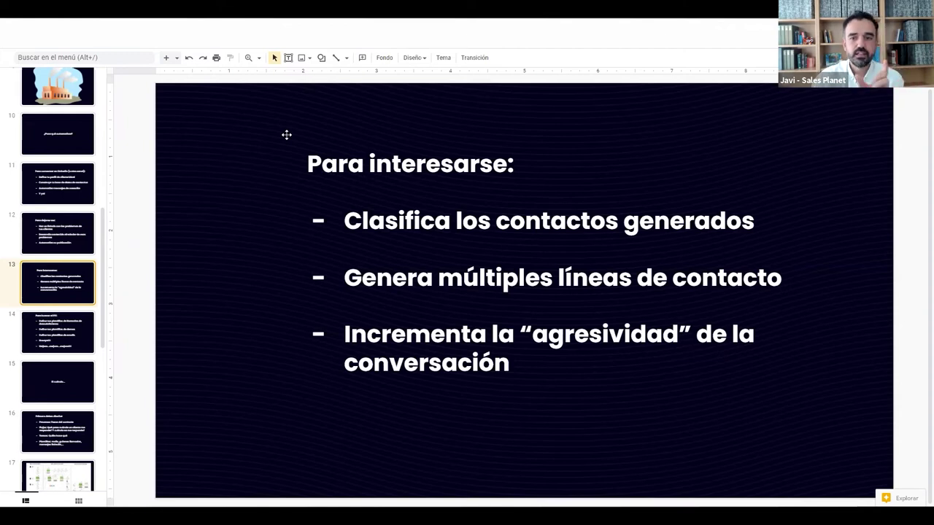
key(ctrl+Tab)
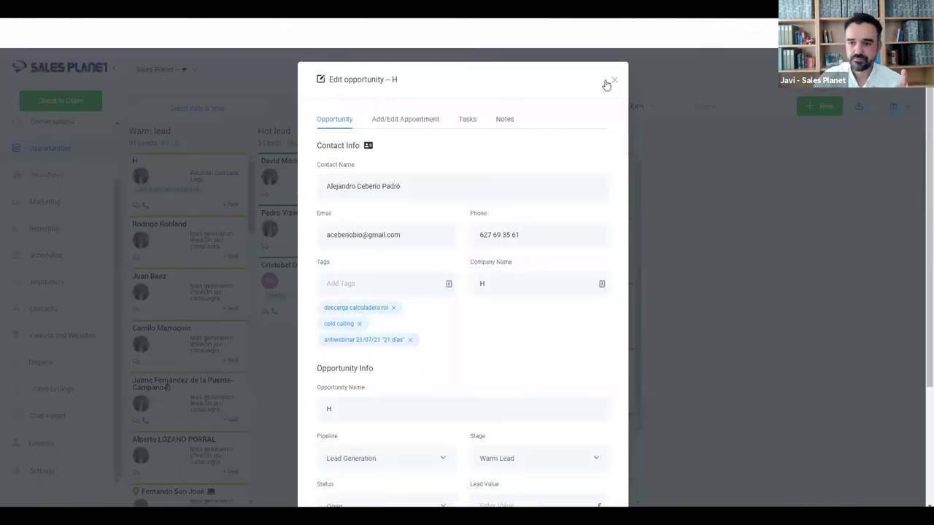
click(75, 207)
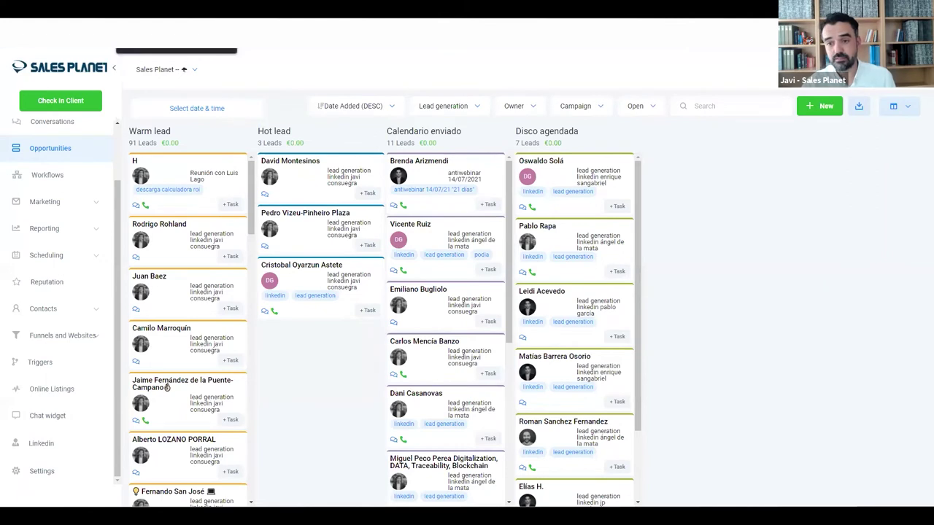
key(alt+Tab)
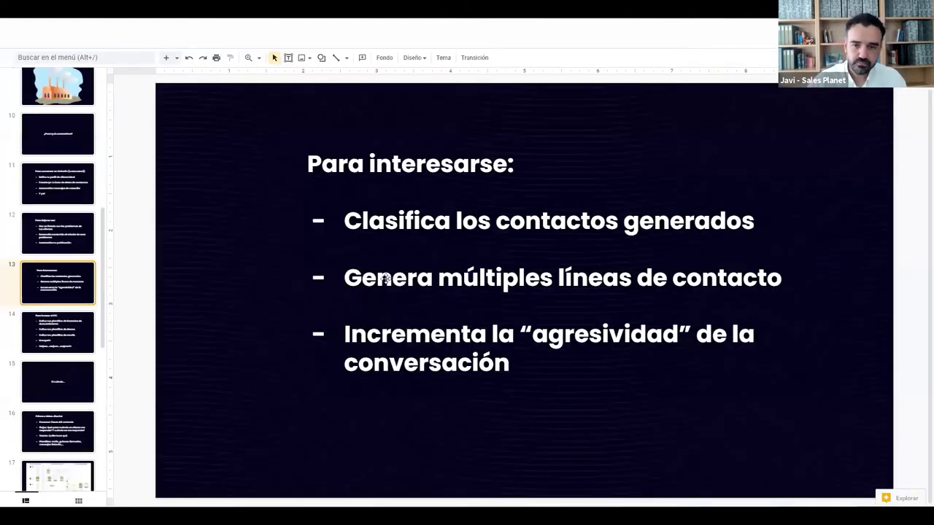